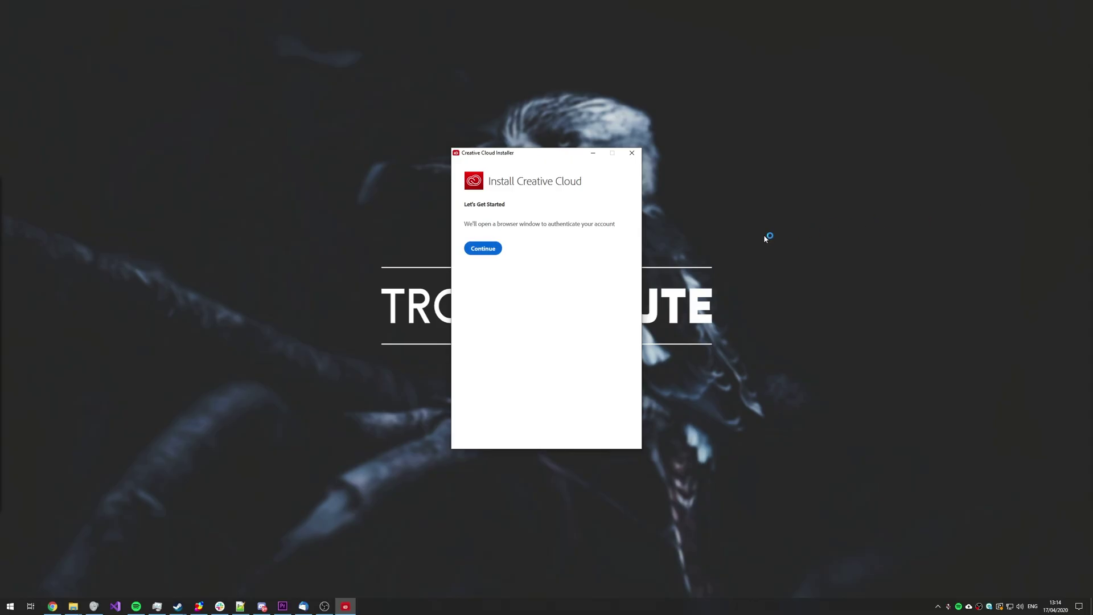
- Continue the Creative Cloud installation until the desktop app shows All apps
click(478, 250)
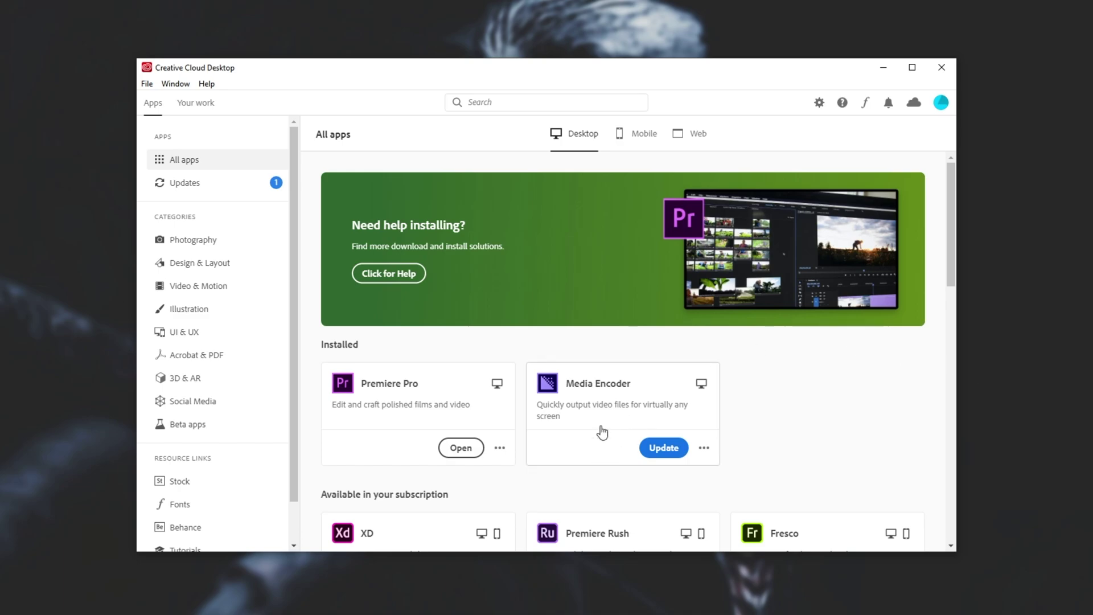
scroll(803, 370, down, 2)
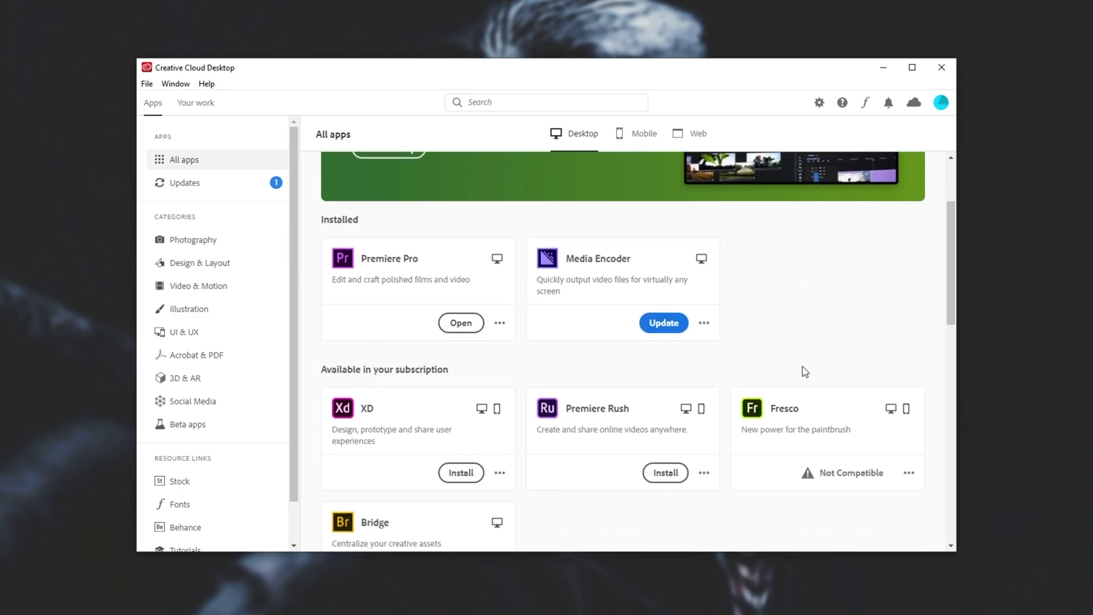
scroll(803, 371, up, 2)
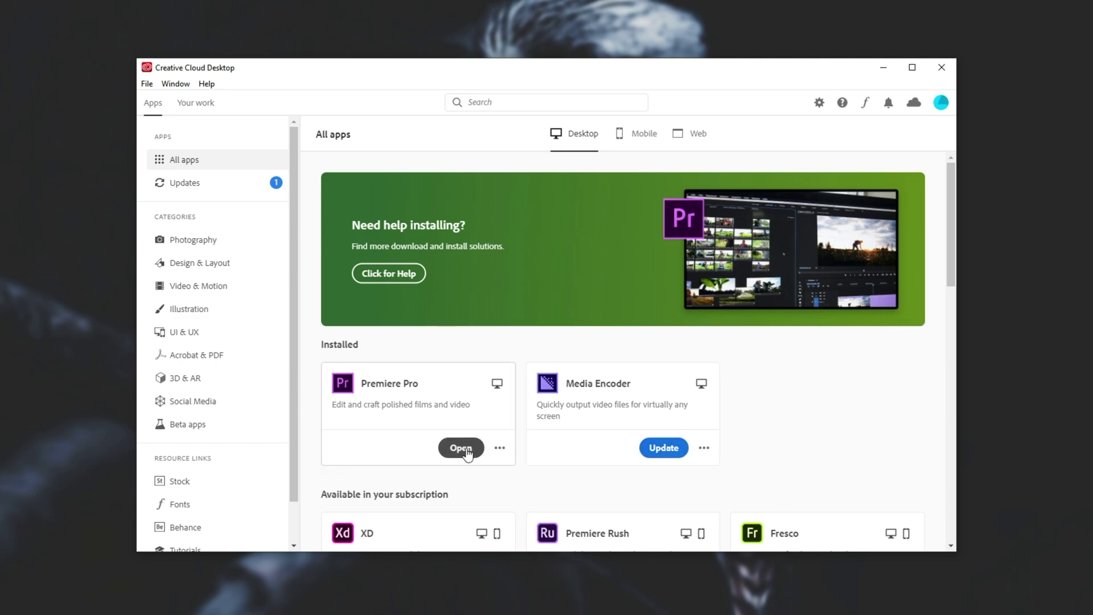
click(500, 448)
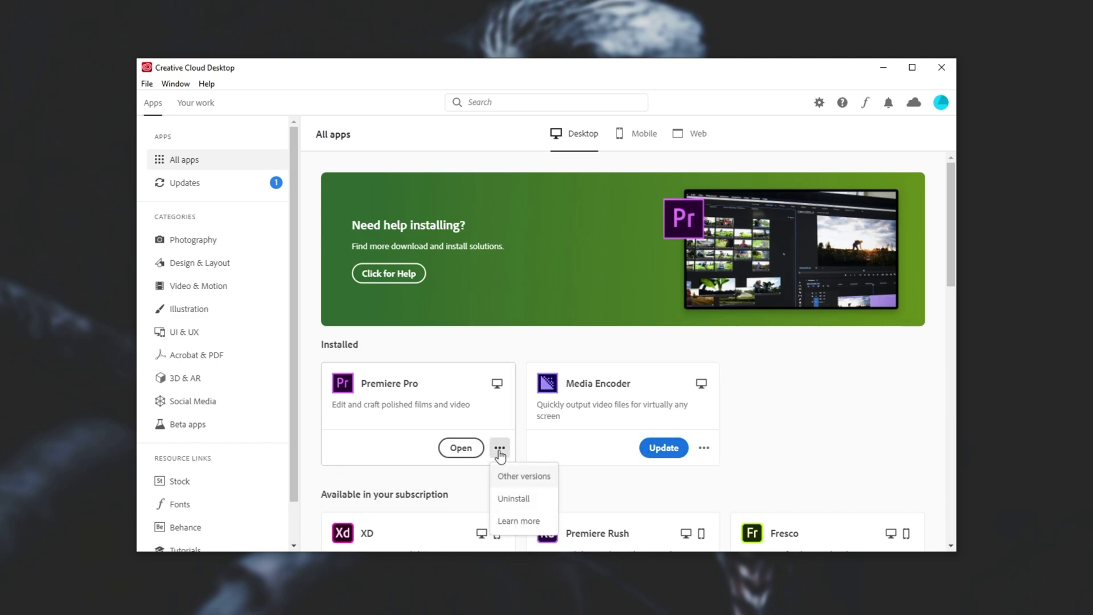
click(535, 477)
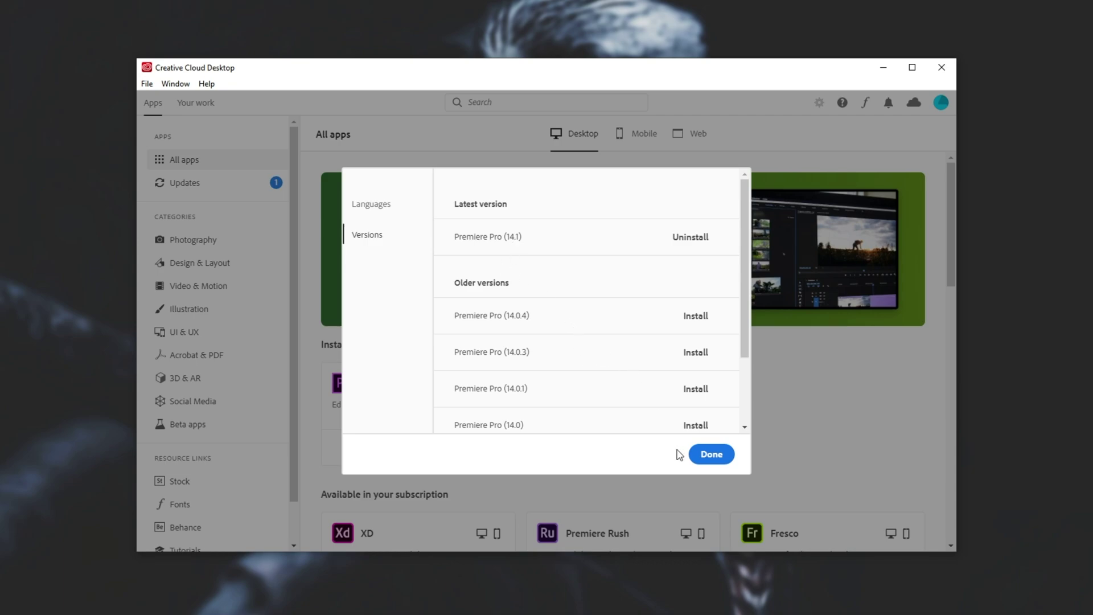
click(708, 458)
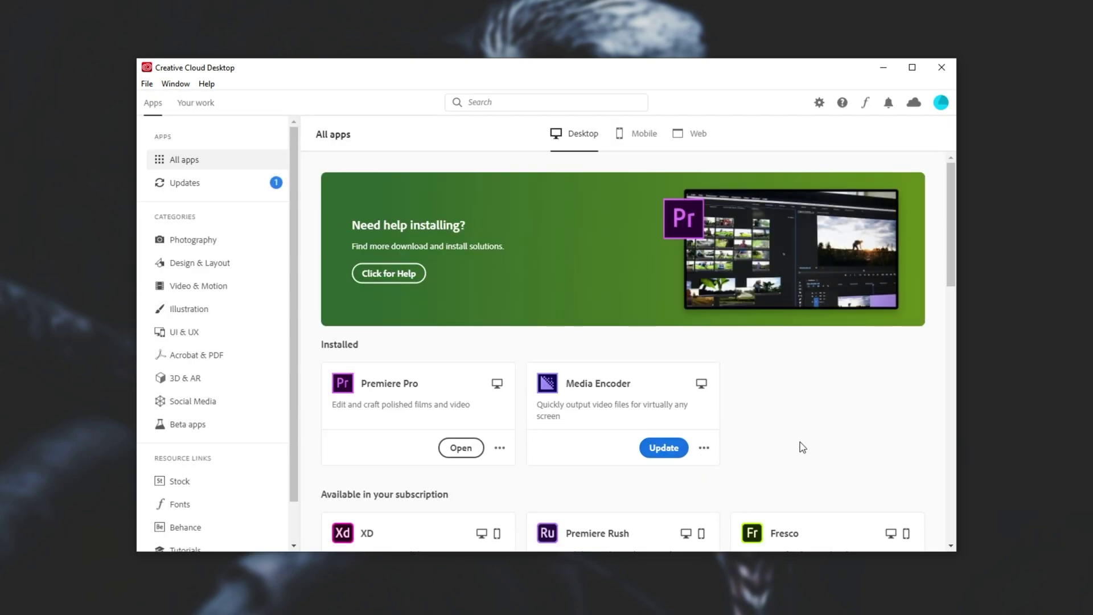
- In Beta apps, review Premiere Pro (Beta)'s other versions, then install and open it
click(220, 430)
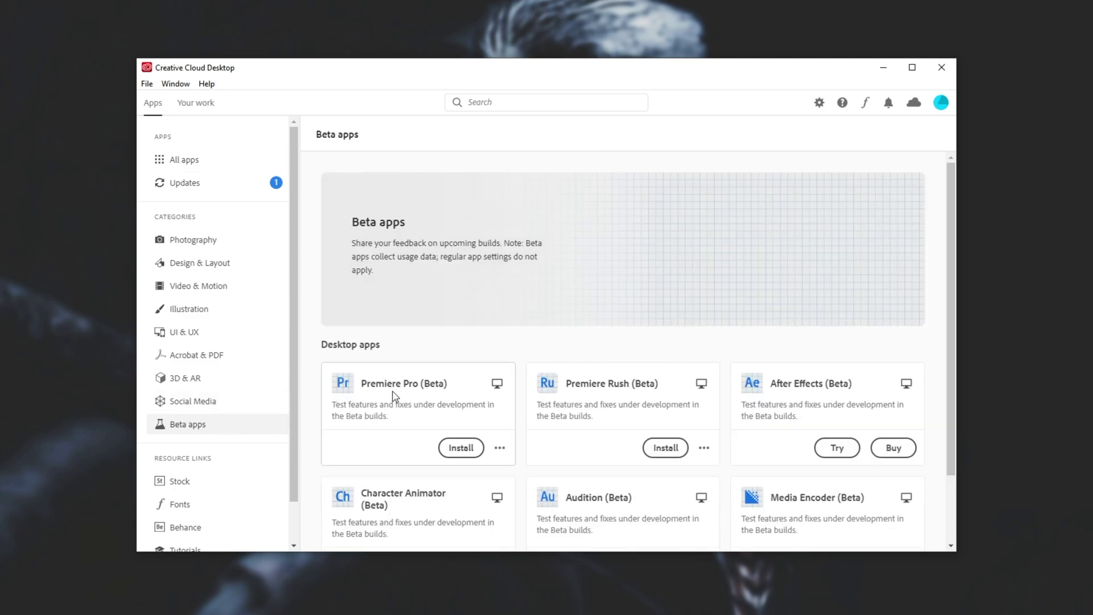
click(499, 448)
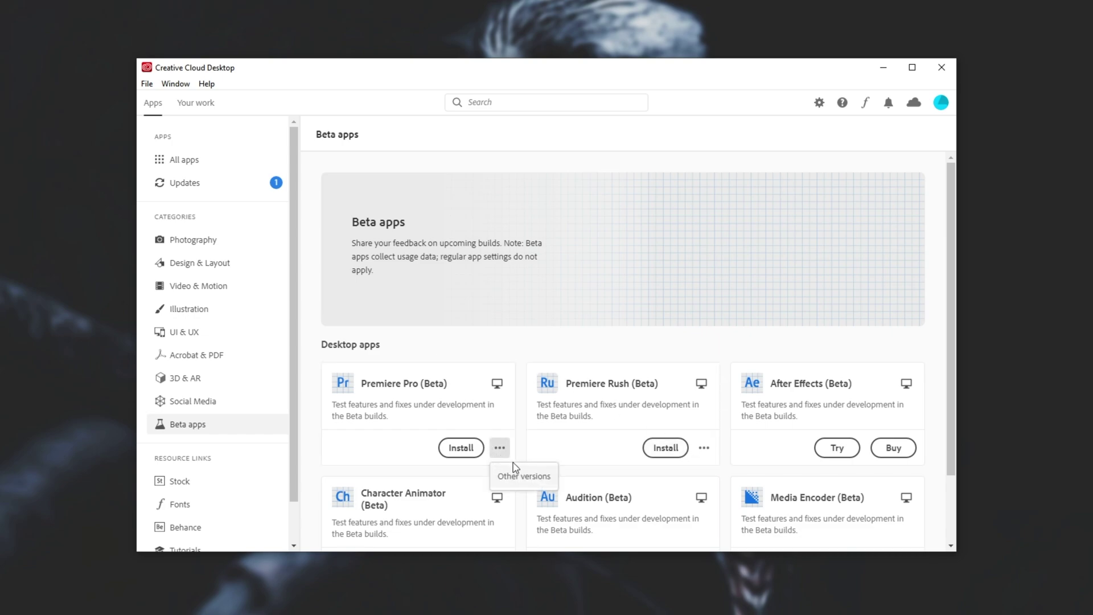
click(516, 474)
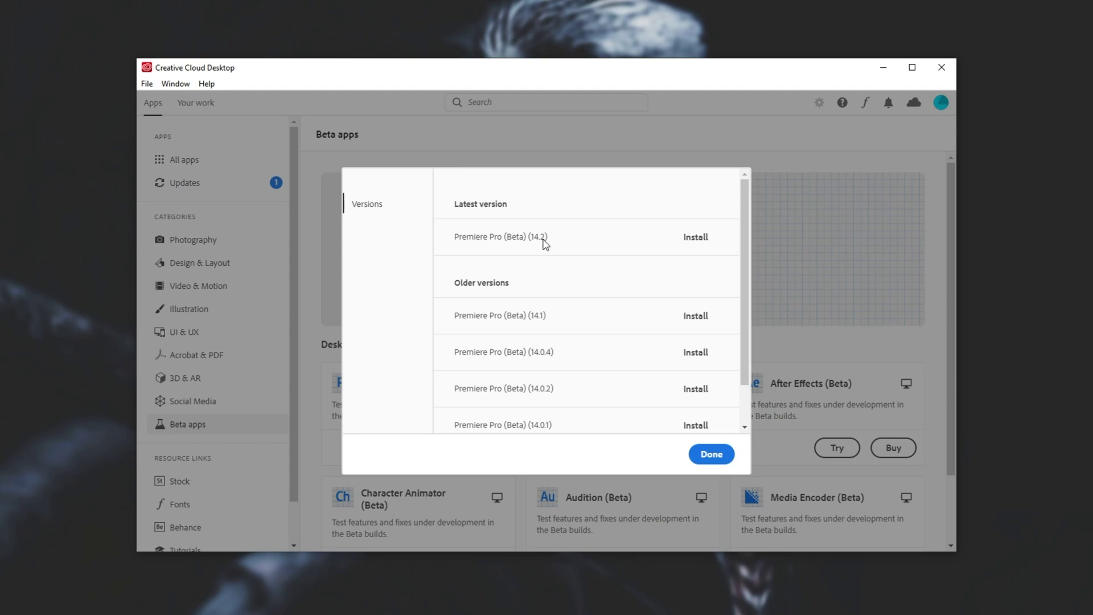
click(712, 454)
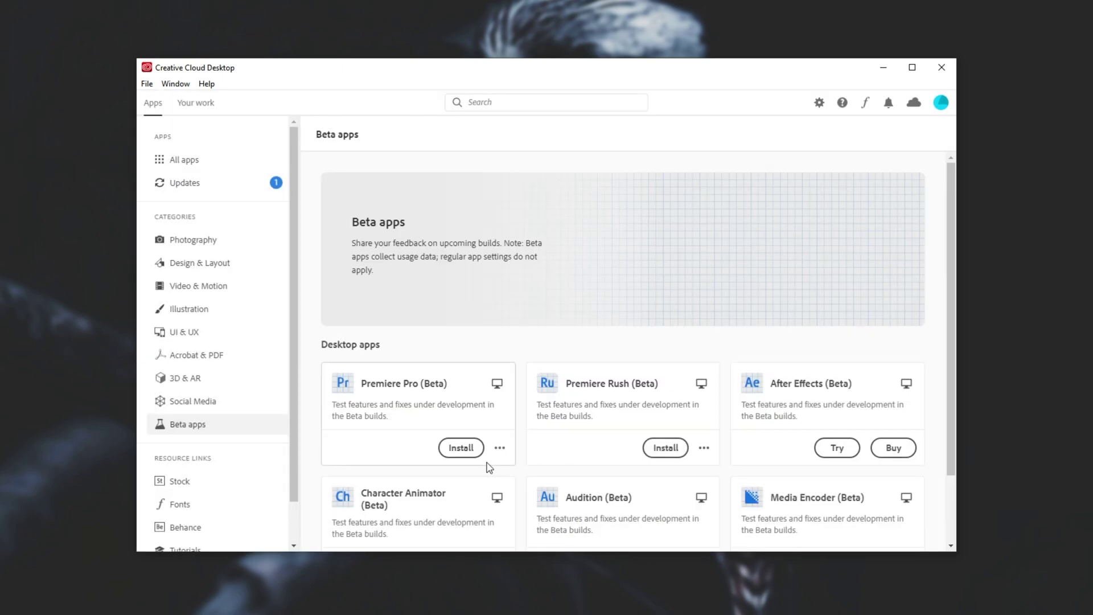
click(461, 448)
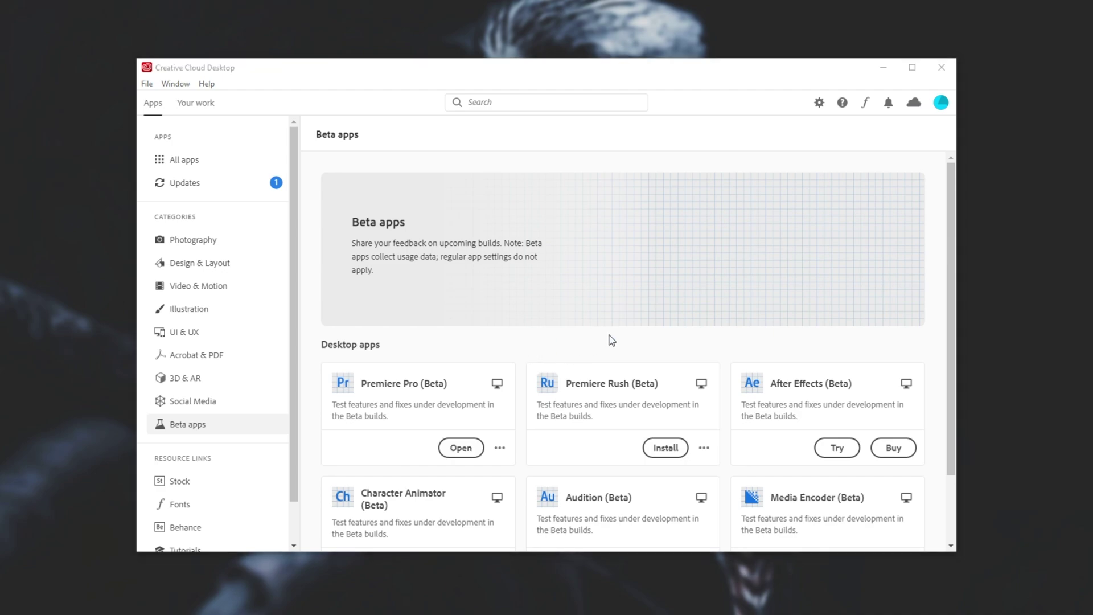
click(461, 454)
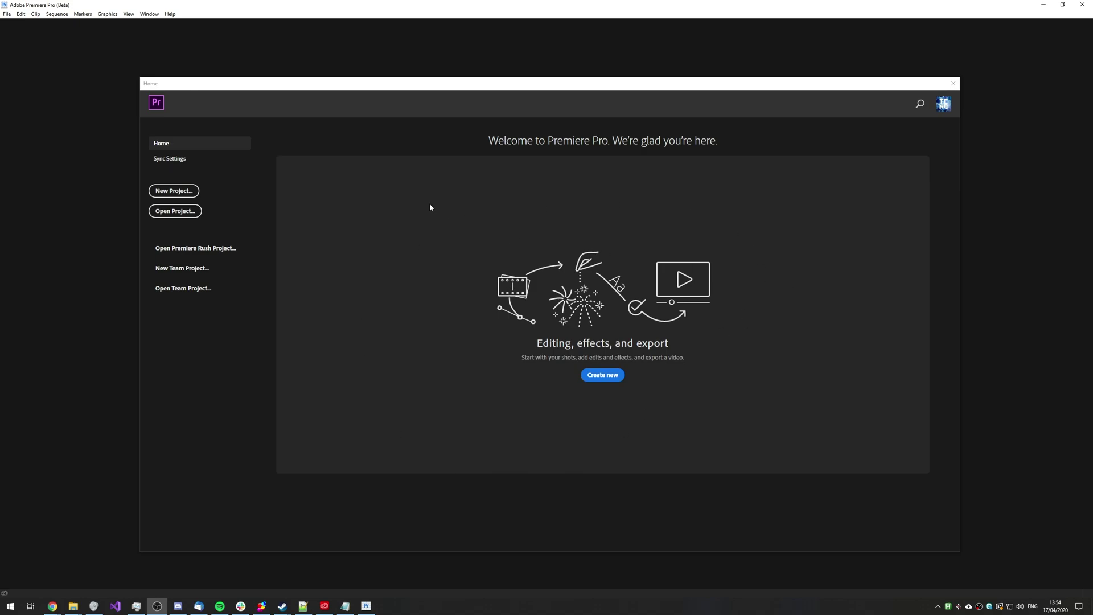
- Open the TC Cut Room 2020 April project and close the Libraries panel
click(165, 212)
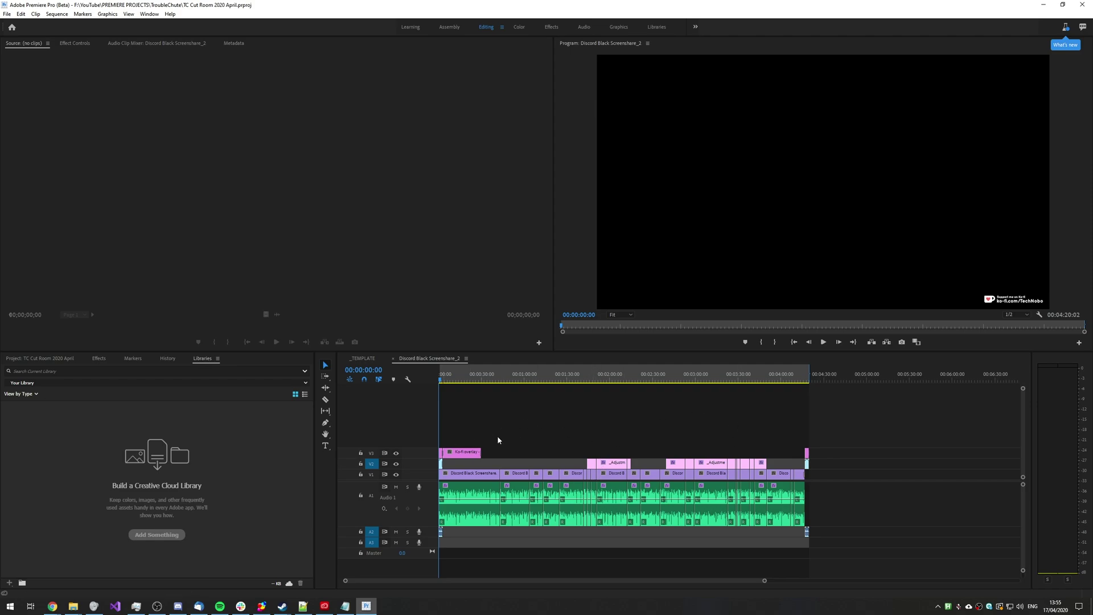
click(218, 359)
click(225, 365)
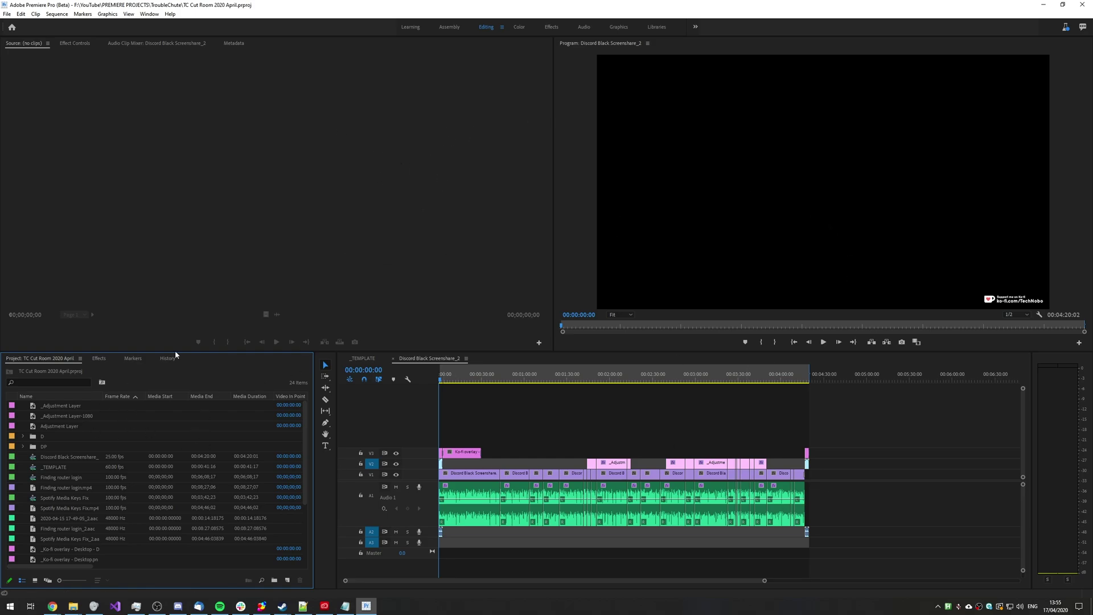
- Zoom the timeline, play the Discord Black Screenshare_2 sequence, and target track V1
click(592, 425)
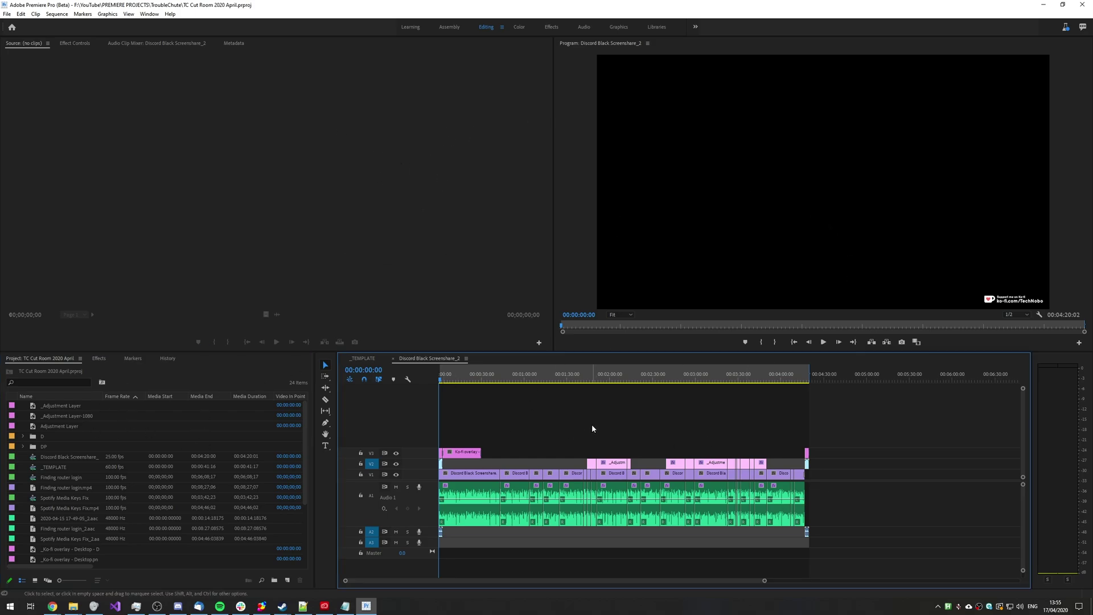
scroll(591, 427, up, 2)
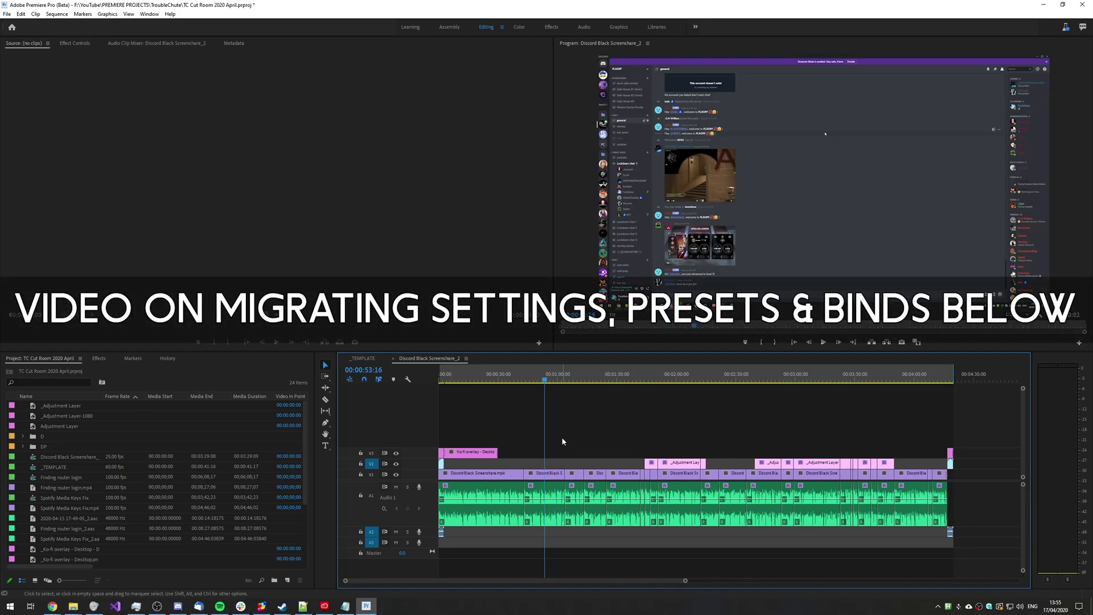
key(space)
click(371, 474)
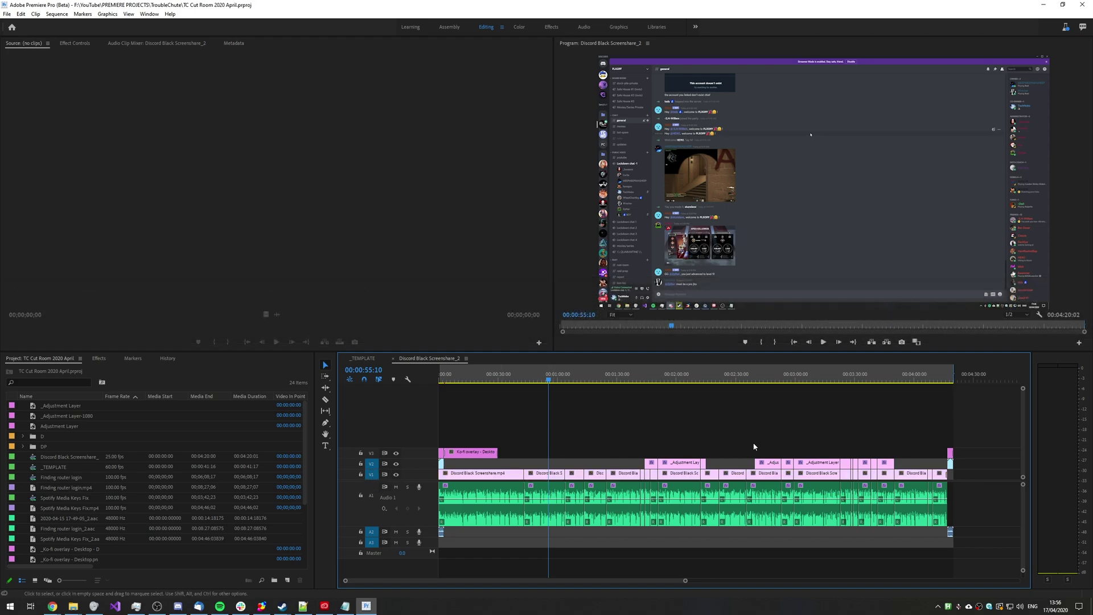
- Confirm Mercury Playback Engine GPU Acceleration (CUDA) as the renderer in General project settings
click(7, 14)
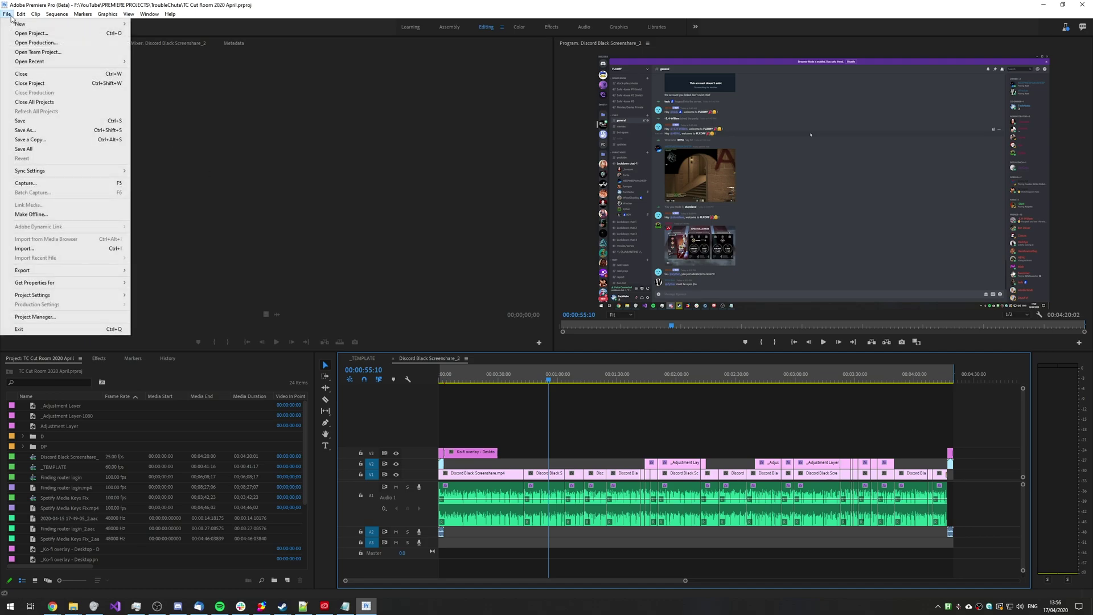
mouse_move(104, 297)
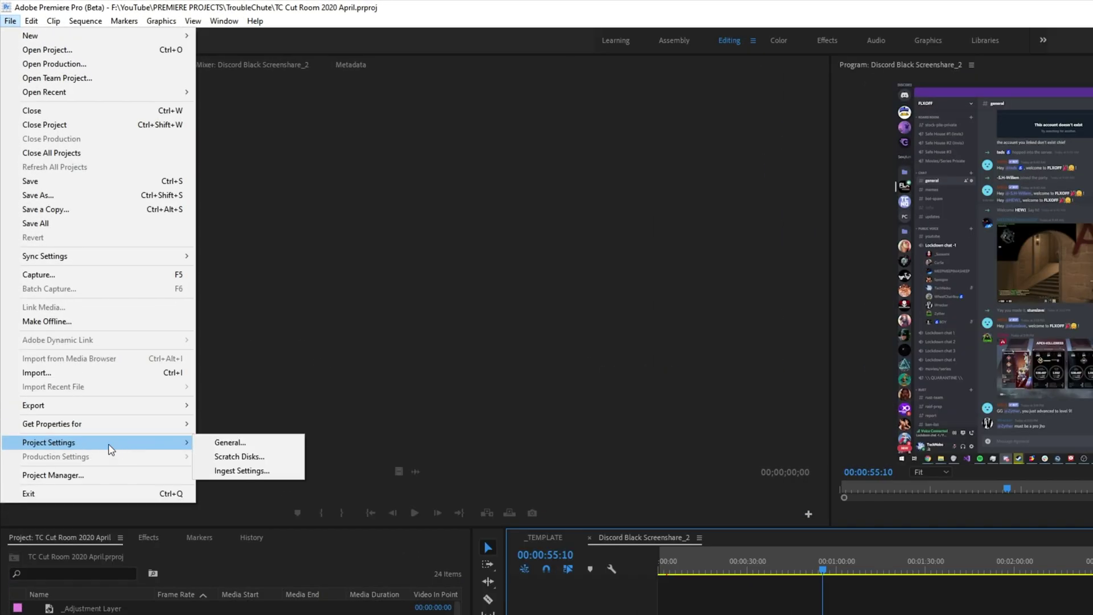
click(228, 442)
click(889, 333)
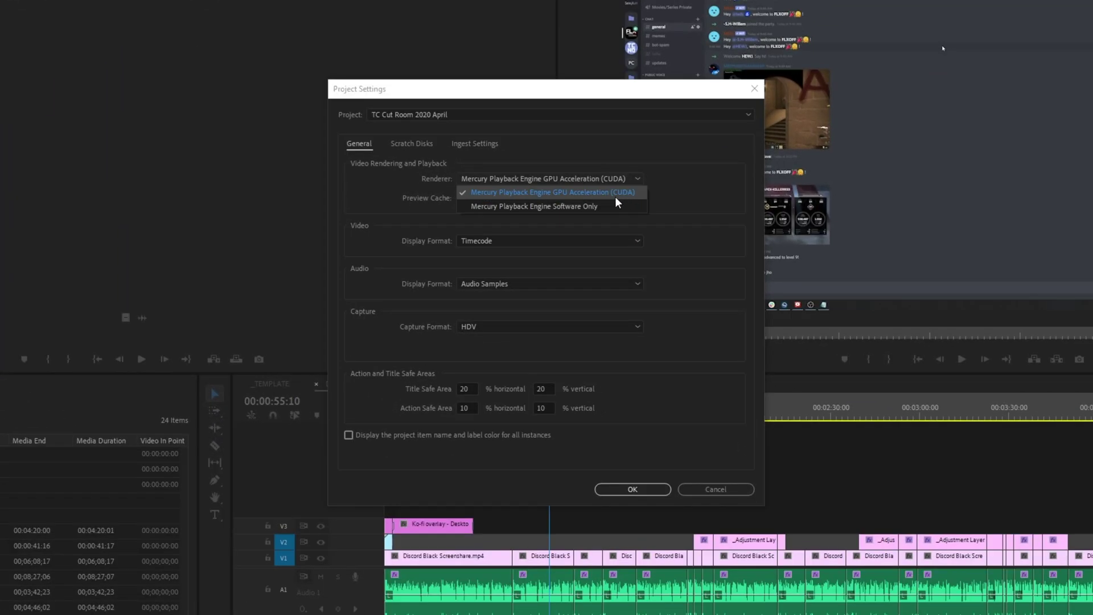
click(623, 195)
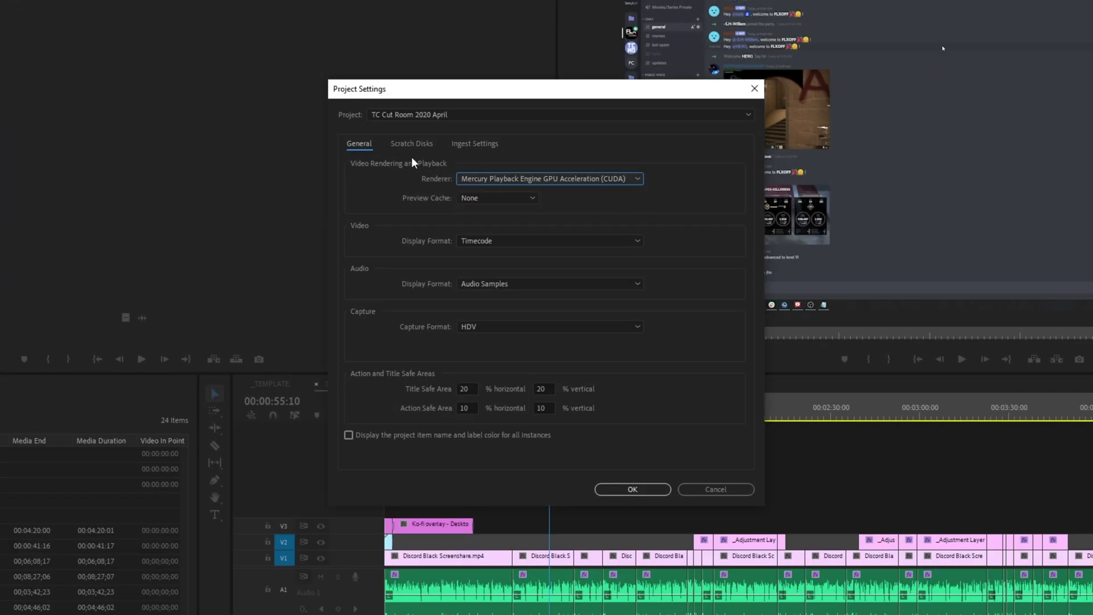
click(626, 489)
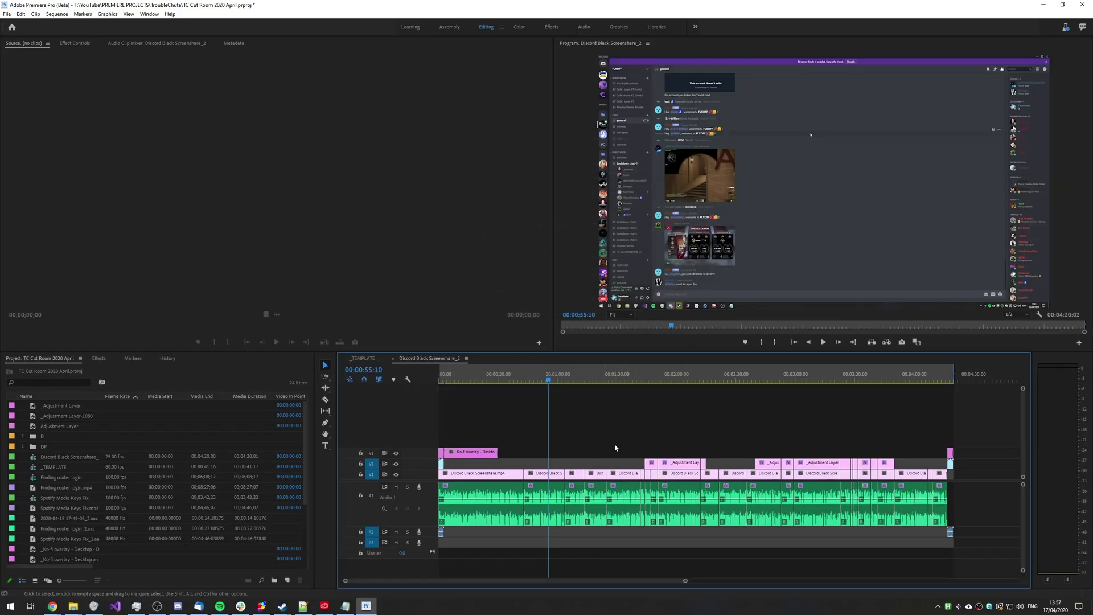
- In Export Settings, set the format to H.264 after briefly trying Voukoder
key(ctrl+m)
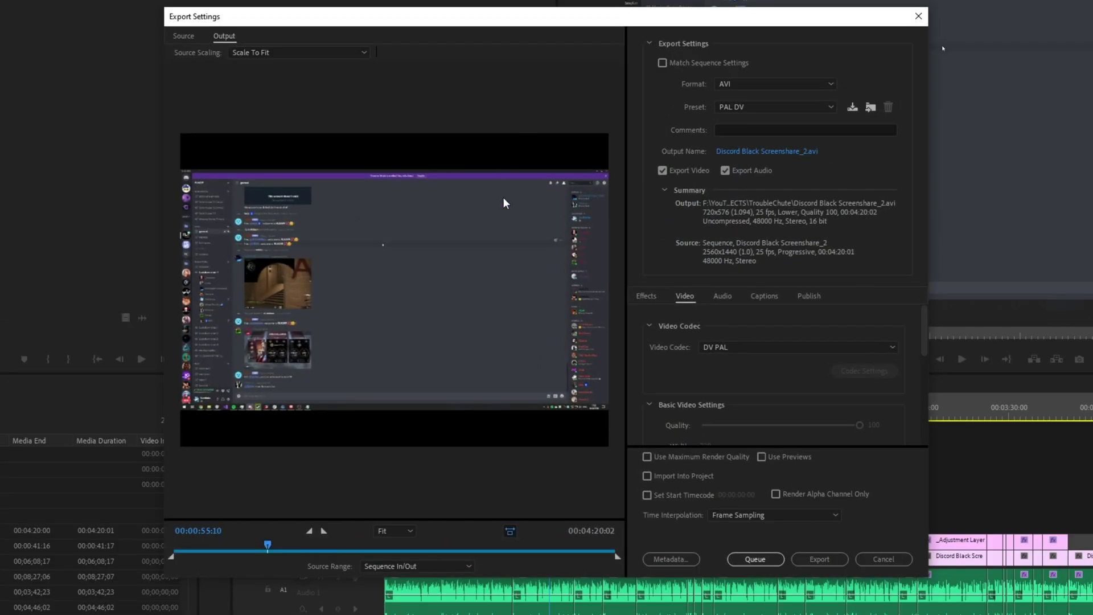
scroll(749, 86, up, 7)
click(749, 86)
click(772, 514)
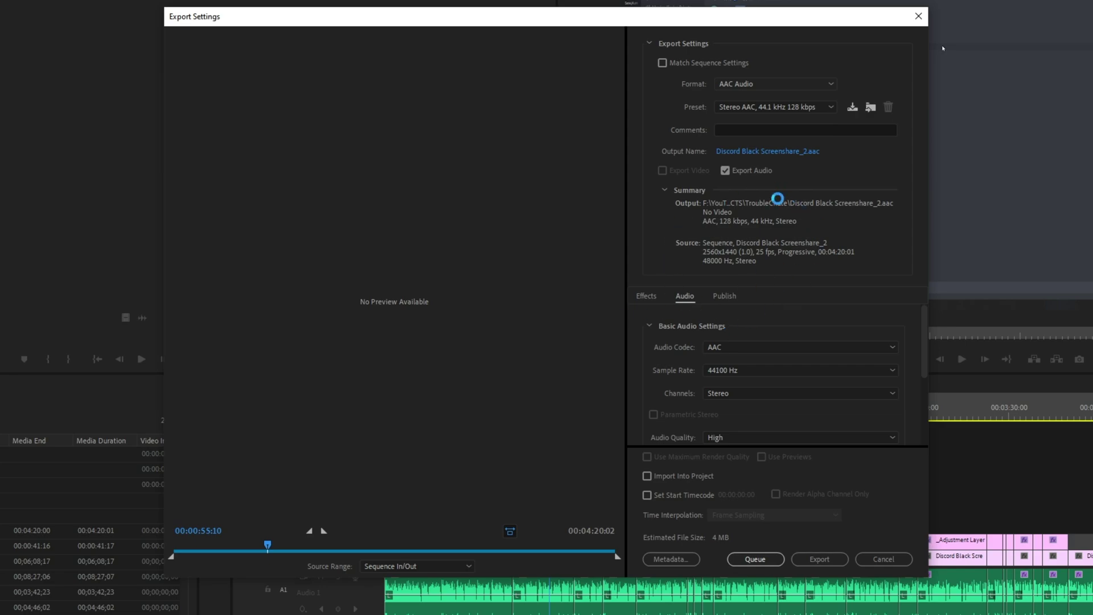
click(763, 107)
click(769, 120)
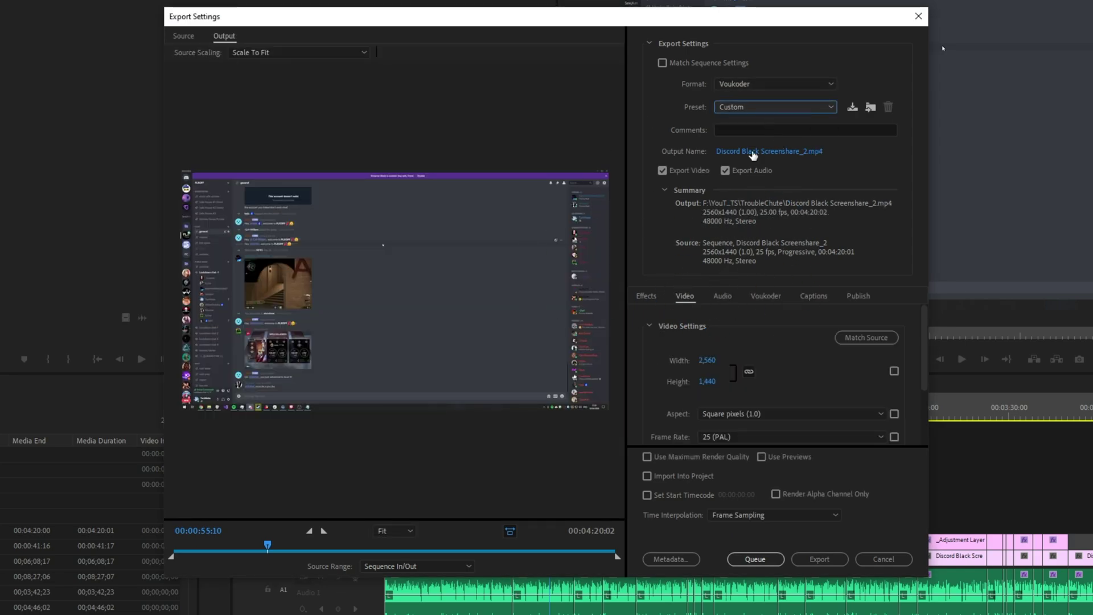
click(760, 108)
click(755, 111)
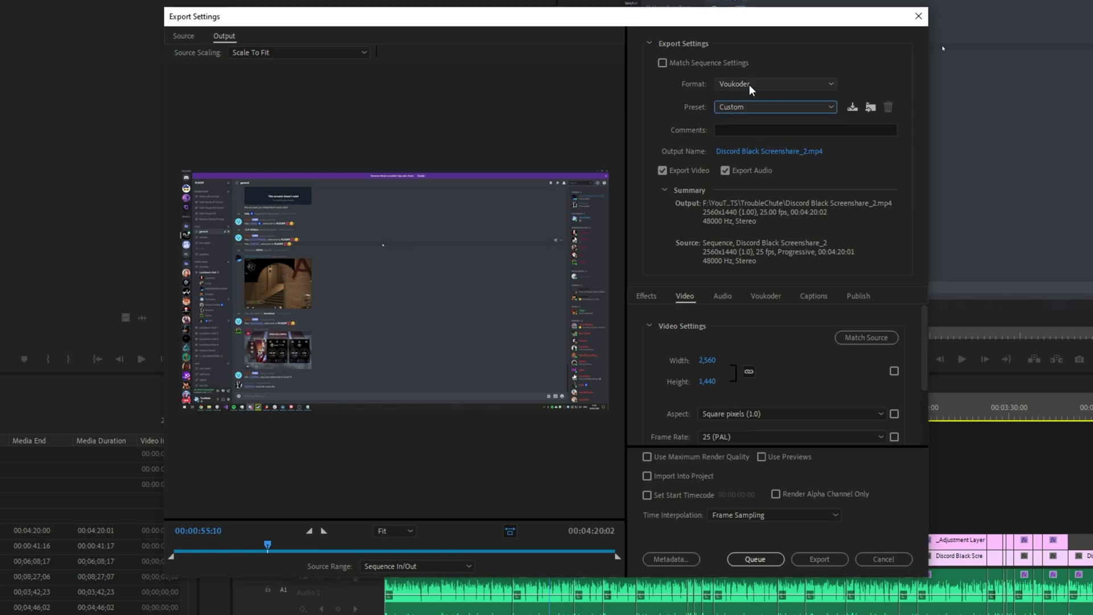
click(751, 86)
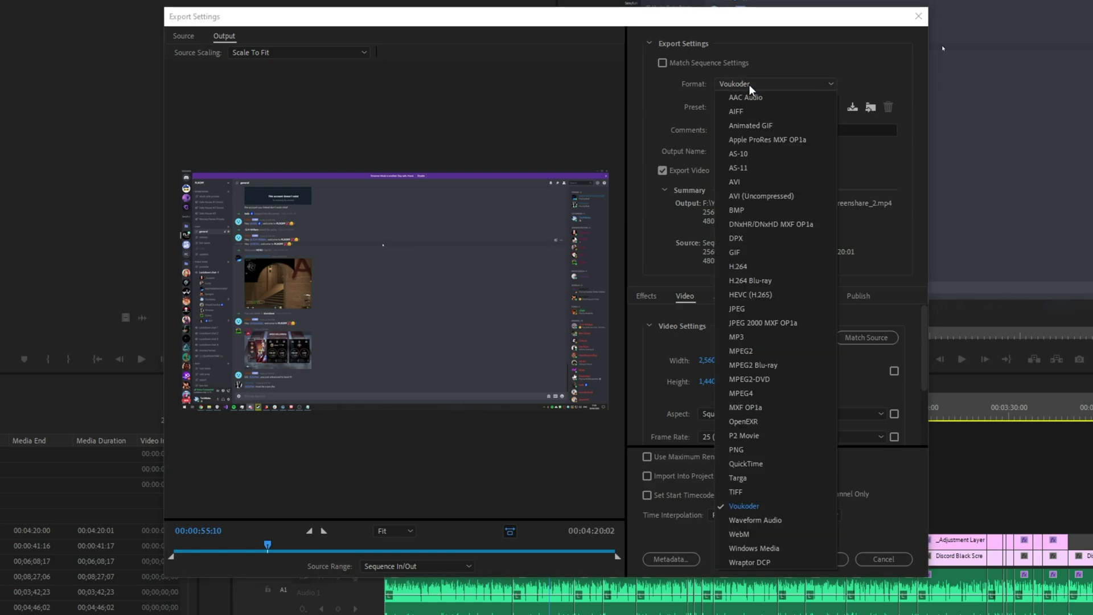
click(765, 271)
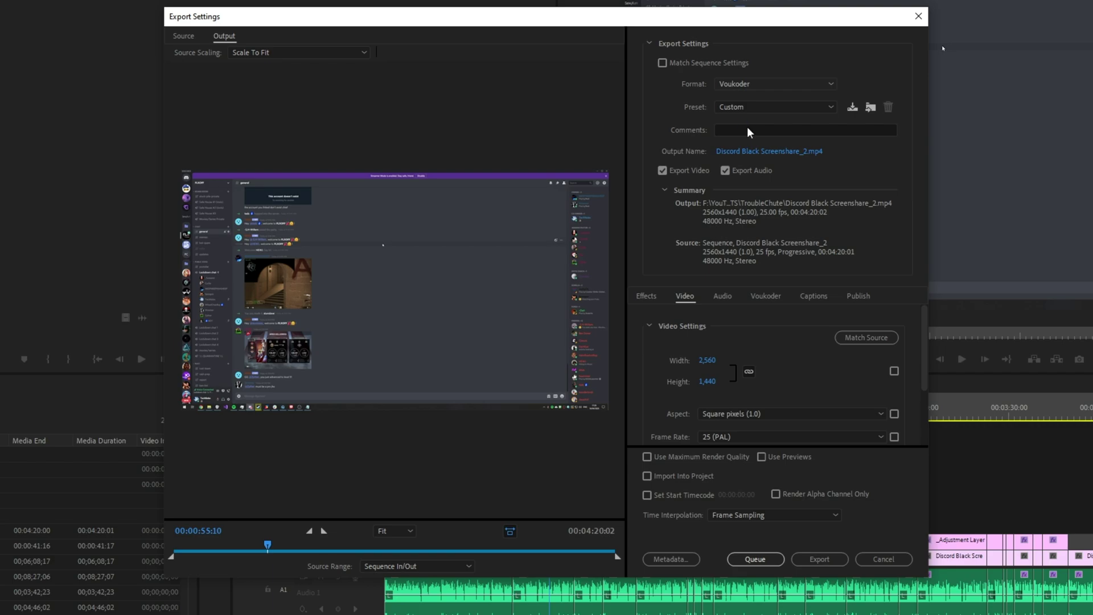
- Apply the YouTube 2160p 4K Ultra HD preset and change the width to 2560
click(752, 110)
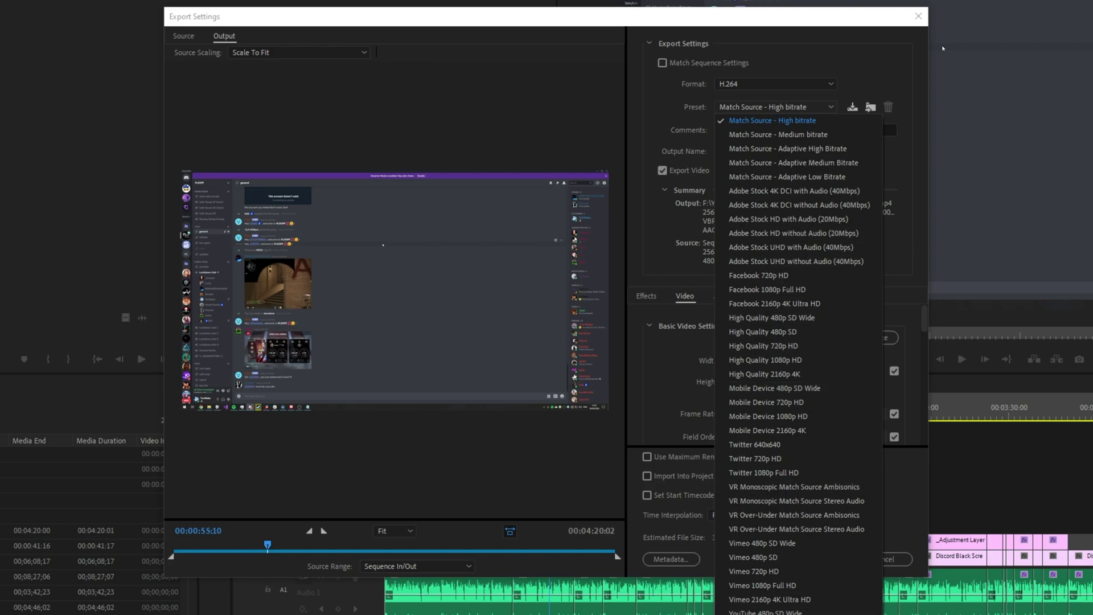
click(769, 613)
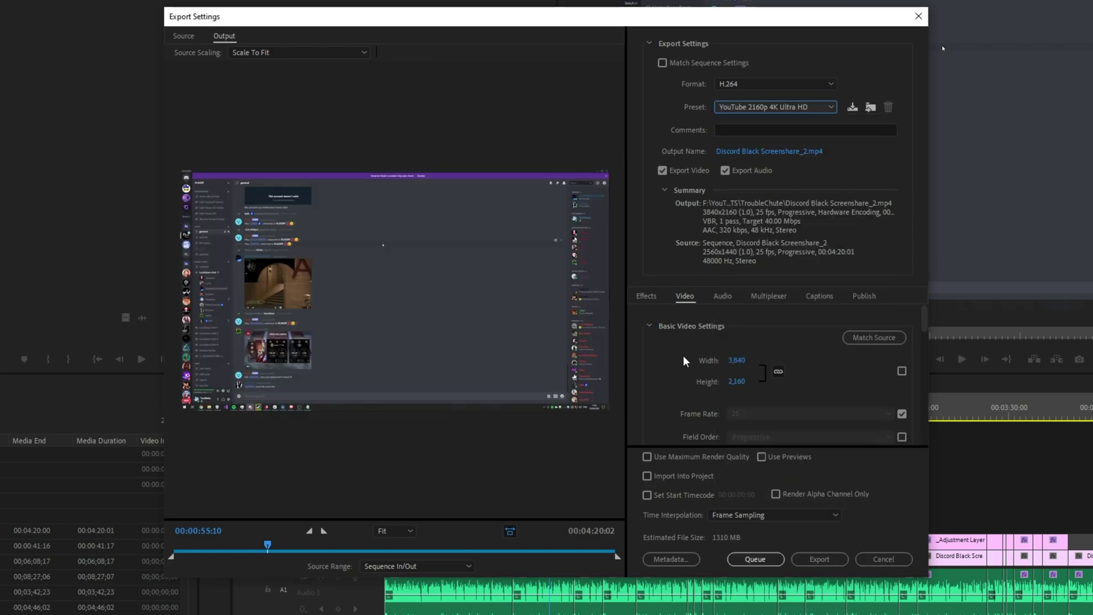
click(738, 360)
text(2560)
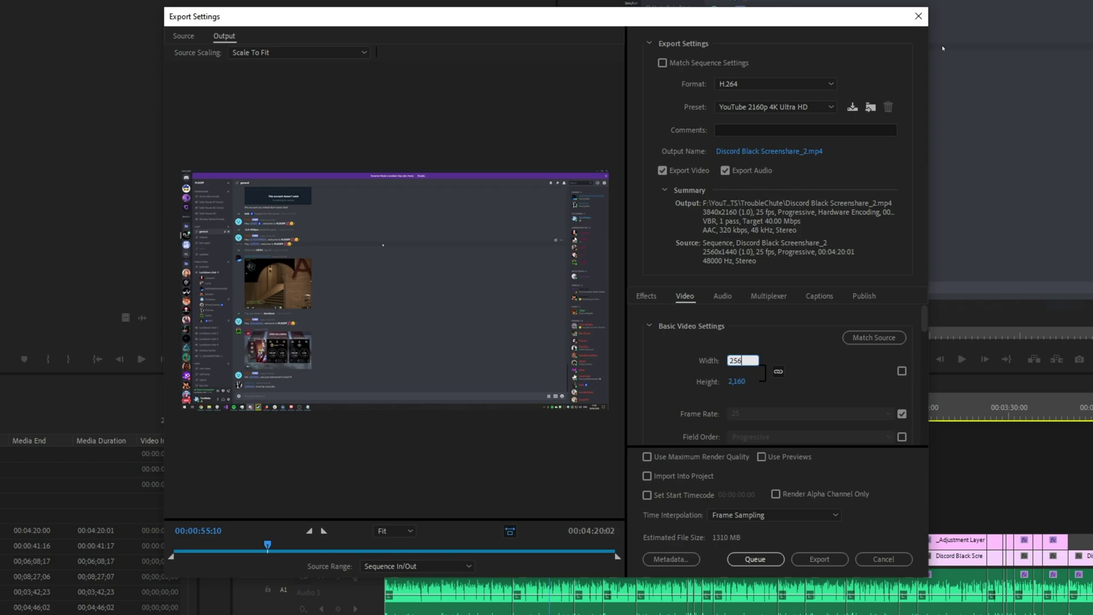
key(Return)
- Keep Hardware Encoding performance, save the settings as the Test preset, and launch Task Manager
scroll(768, 367, down, 5)
click(768, 366)
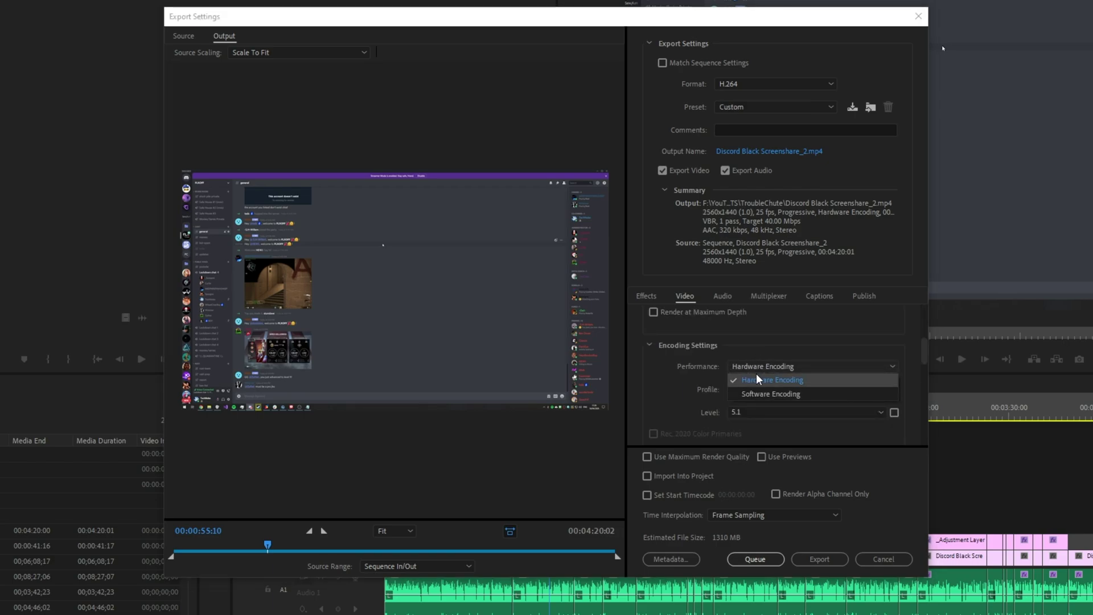
click(757, 380)
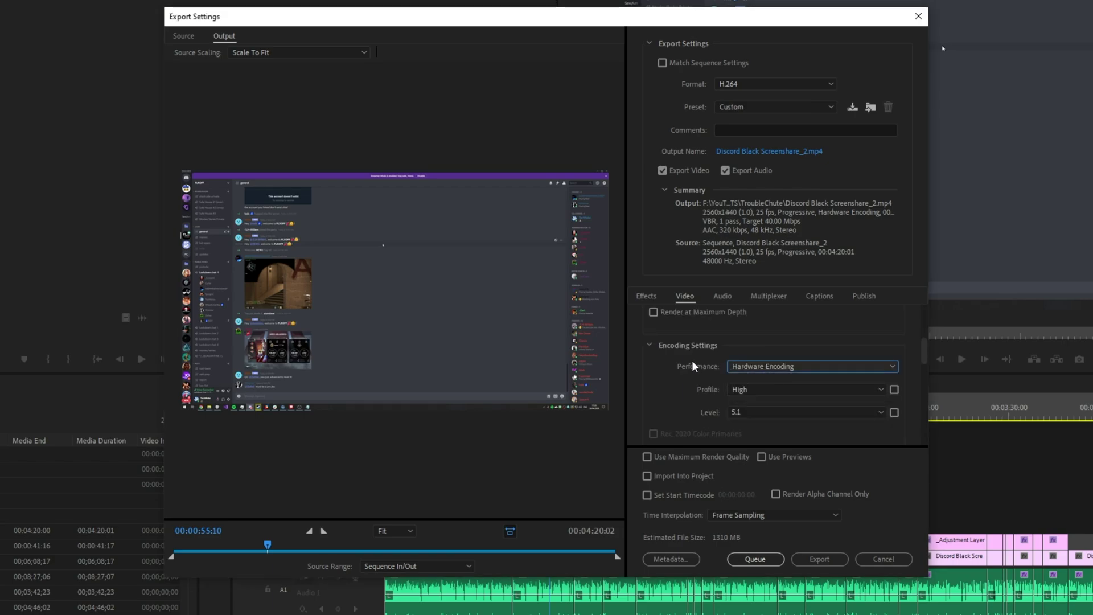
click(748, 369)
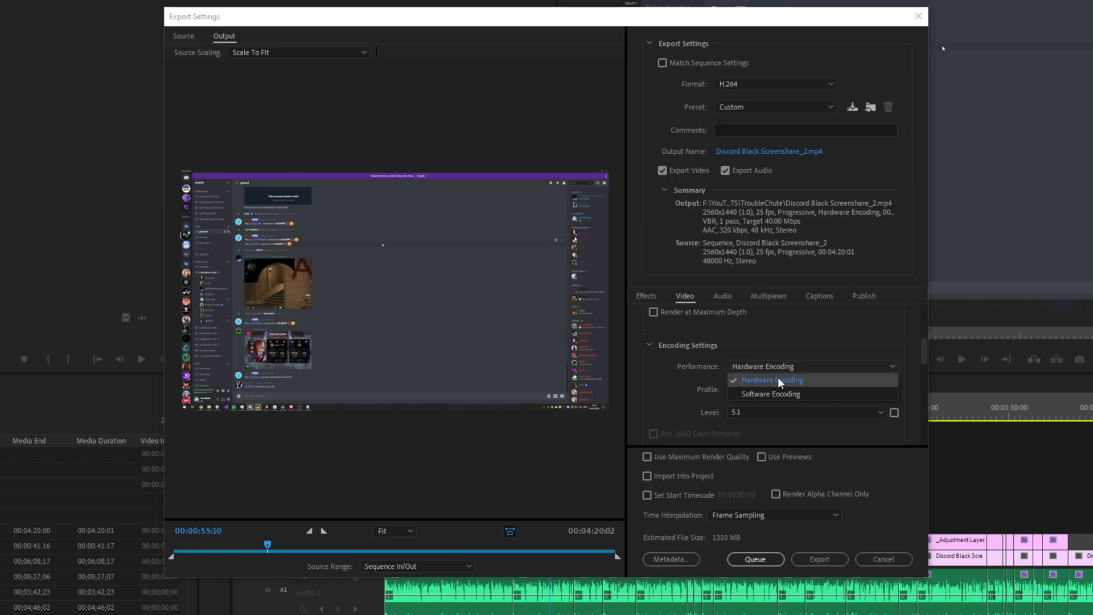
click(722, 365)
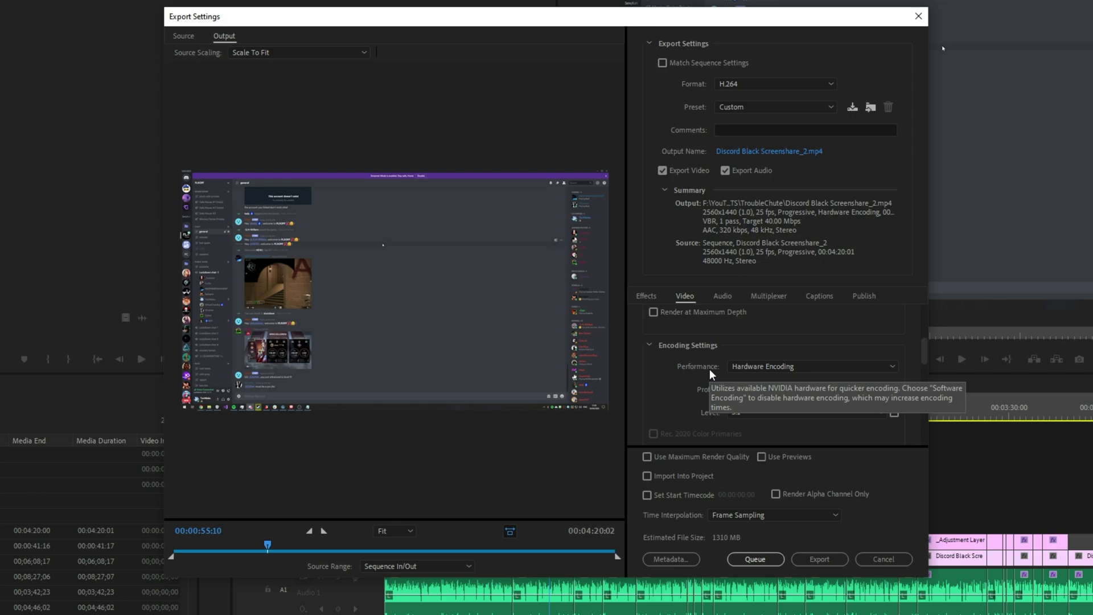
scroll(711, 374, down, 6)
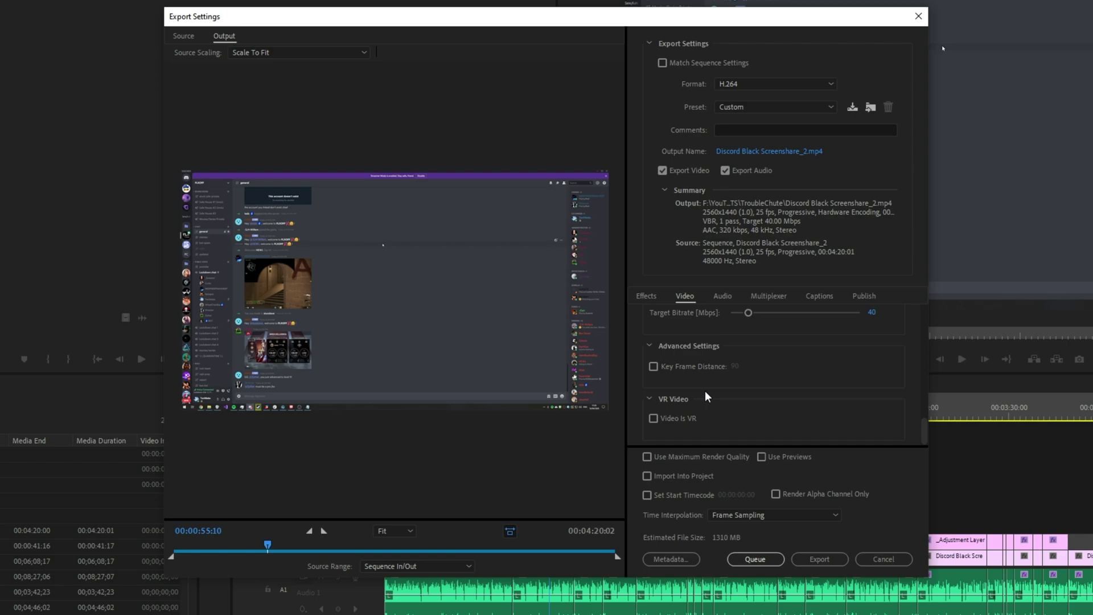
scroll(706, 393, up, 9)
scroll(707, 396, up, 2)
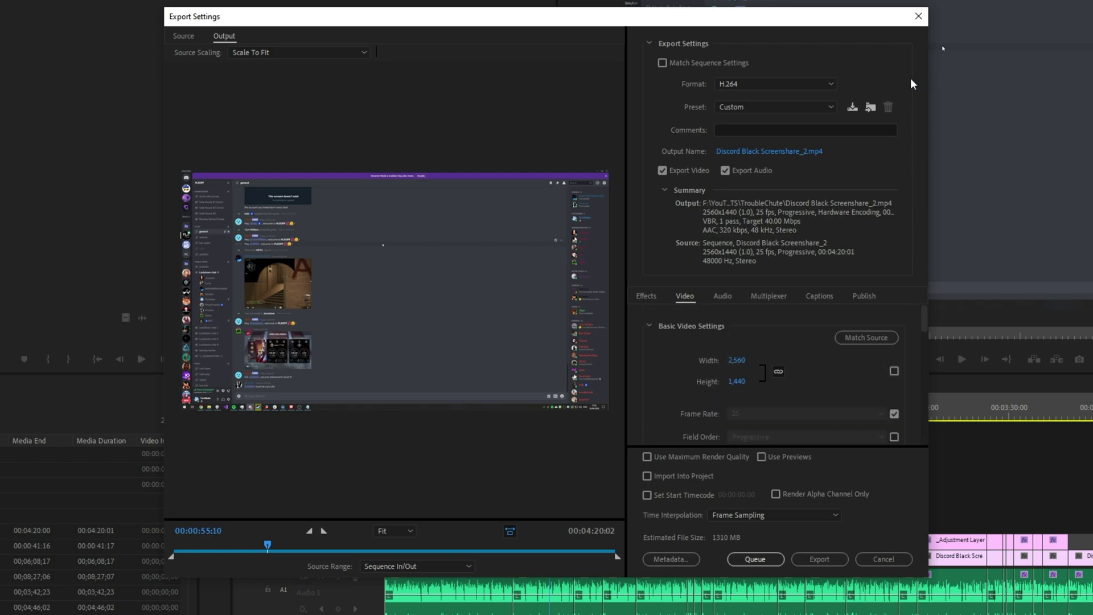
click(870, 107)
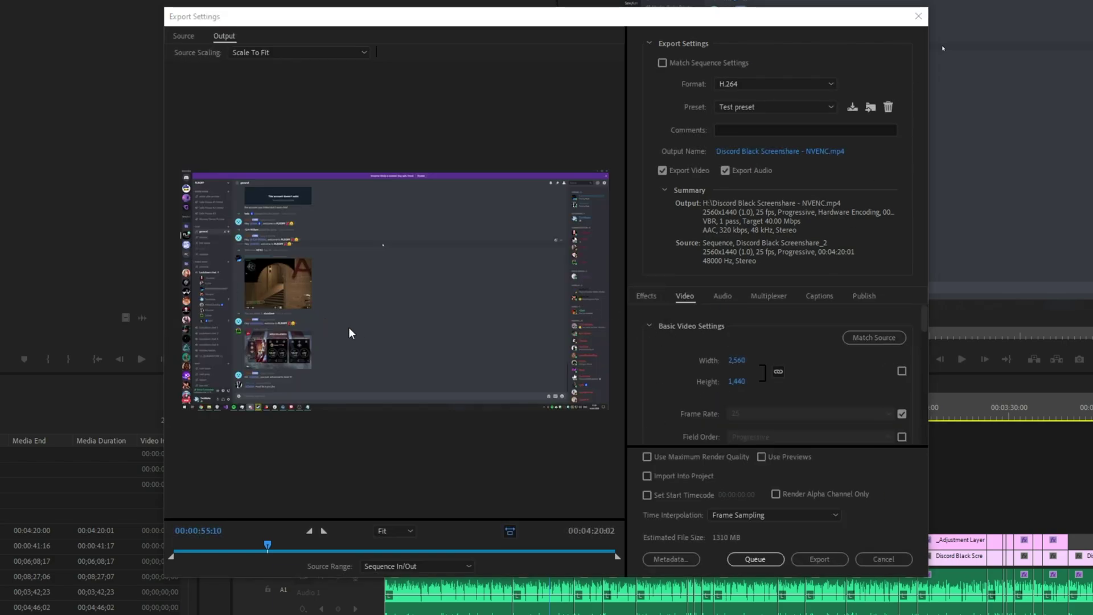
right_click(383, 613)
click(319, 482)
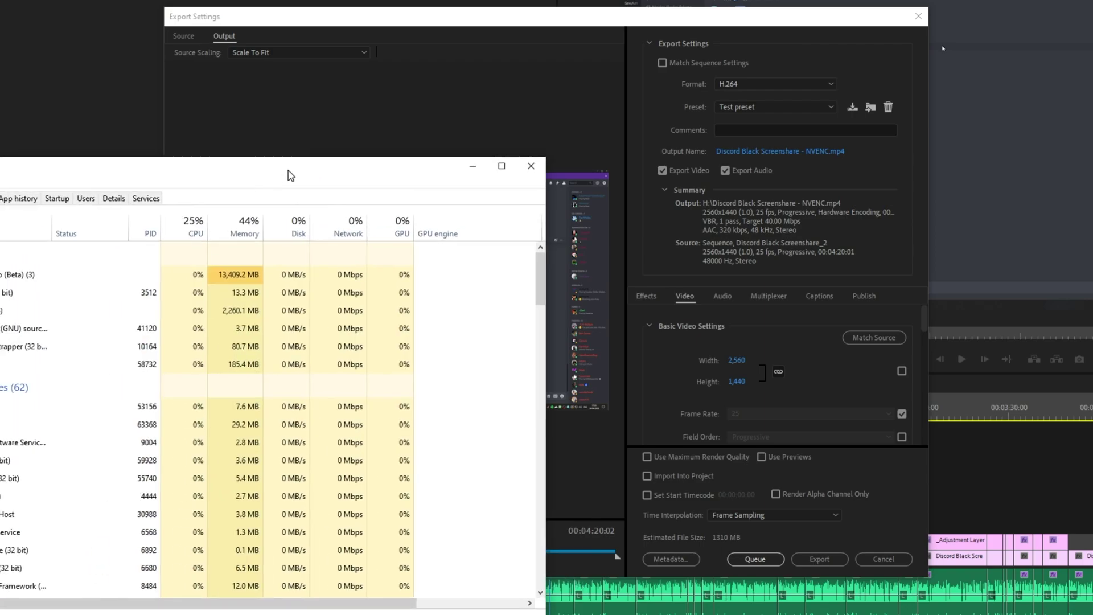
- Reposition and enlarge Task Manager, then show the GTX 1080 Ti GPU 1 performance page
drag(288, 178, 117, 229)
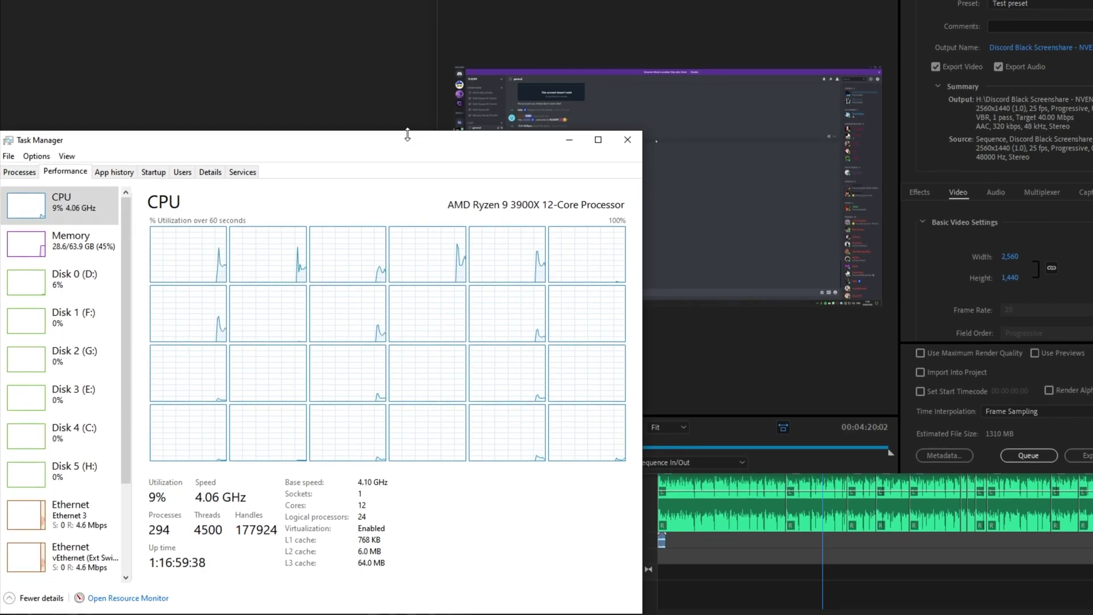
drag(408, 134, 366, 24)
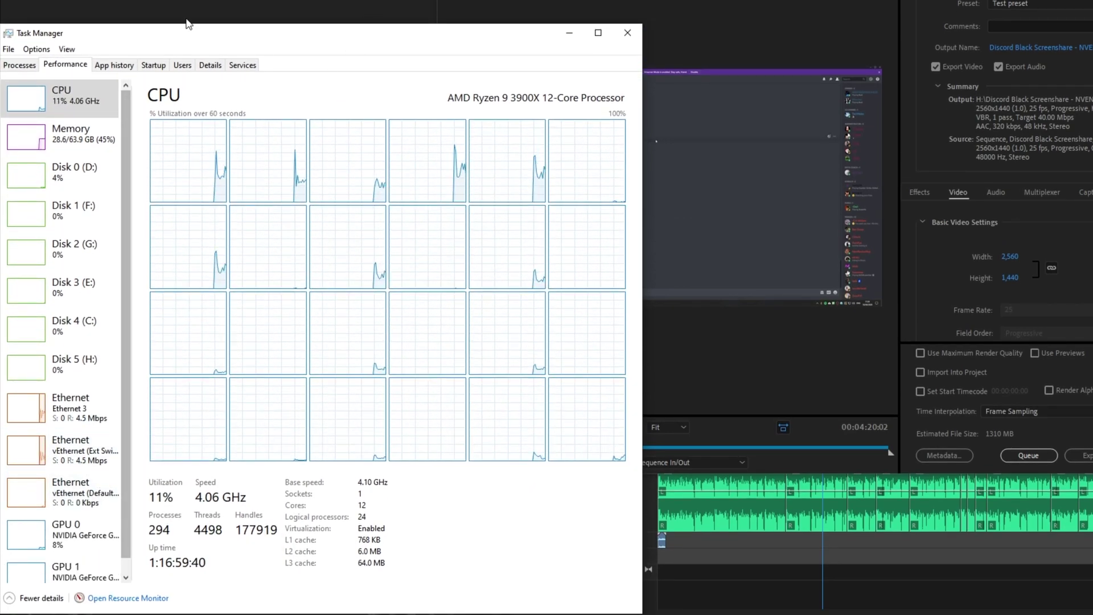
drag(190, 24, 189, 15)
click(79, 530)
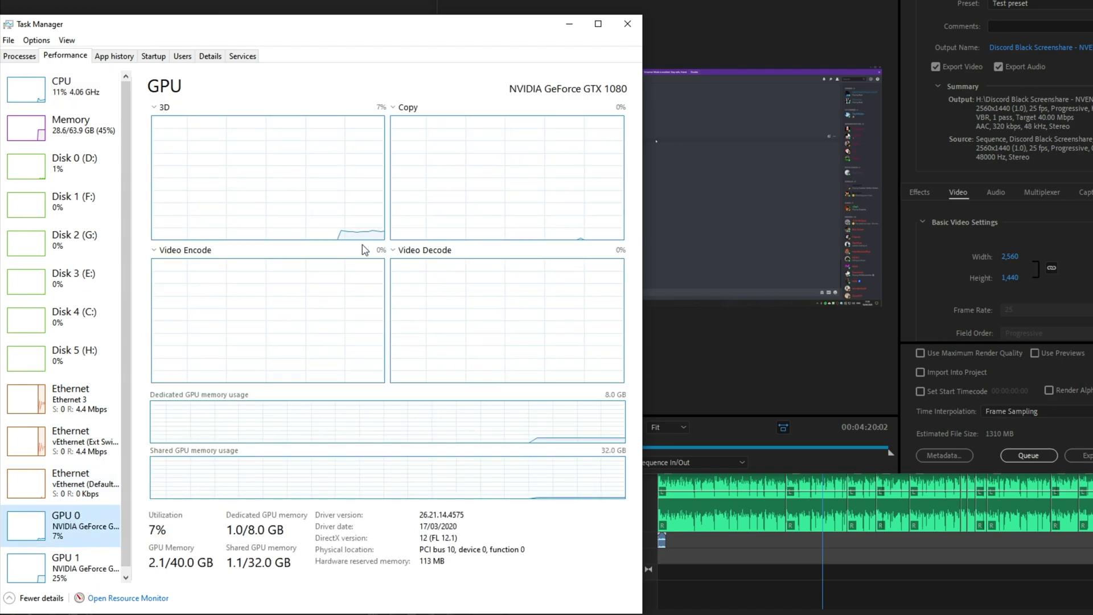
click(80, 566)
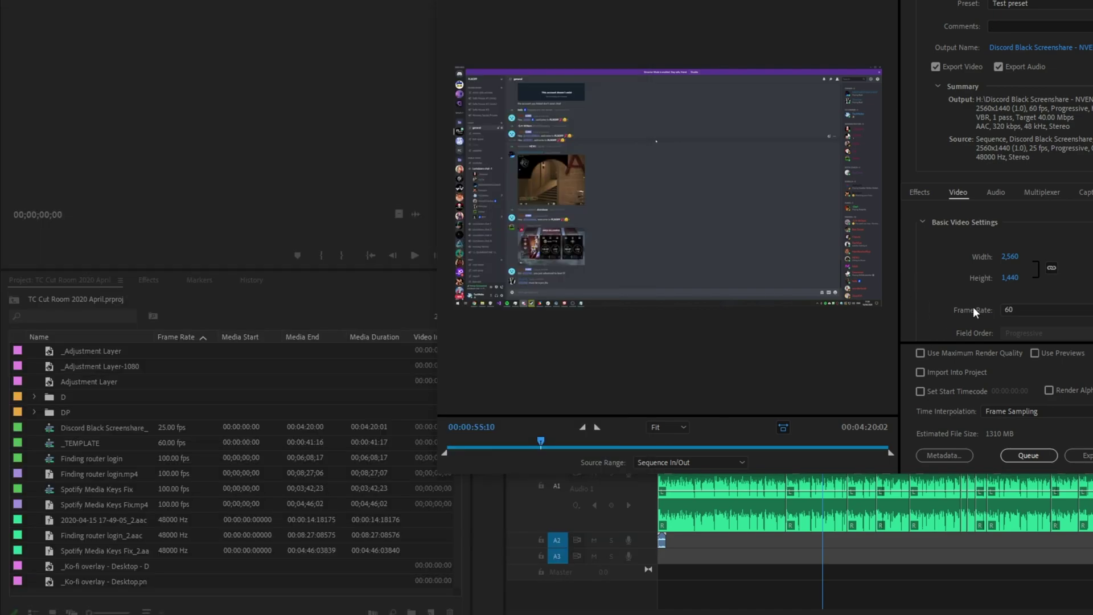
- Start the NVENC hardware export and compare CPU and GPU 1 utilisation until it finishes
click(1090, 462)
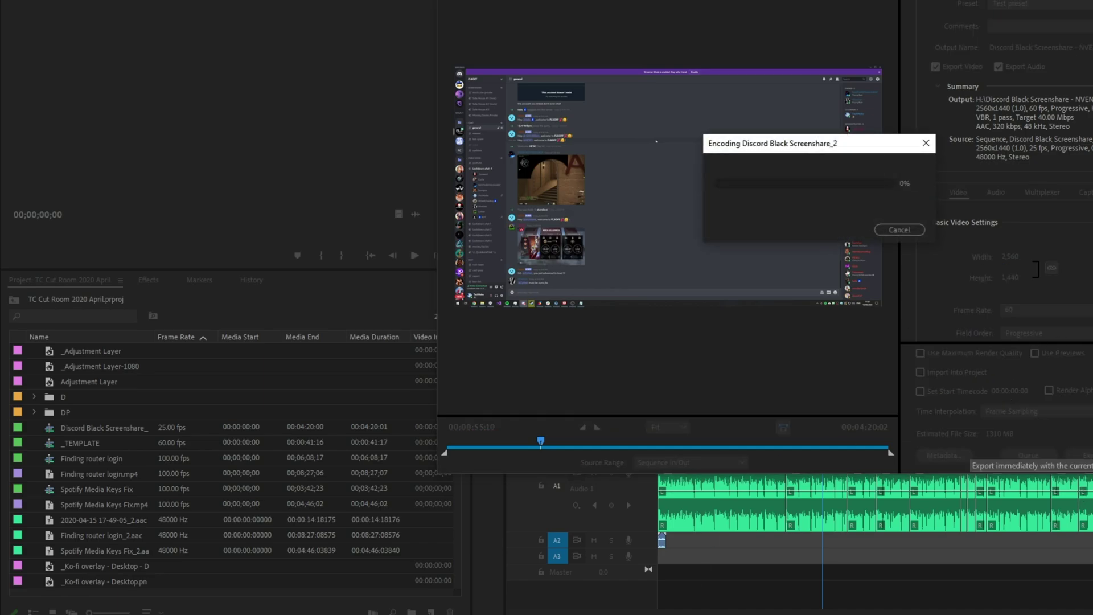
key(alt+Tab)
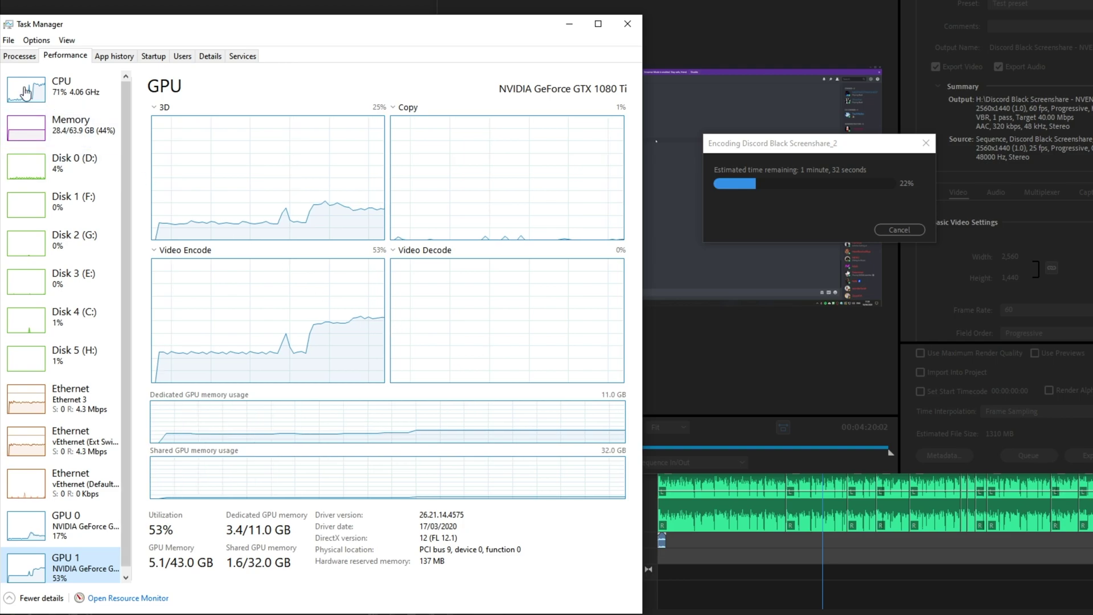
click(85, 94)
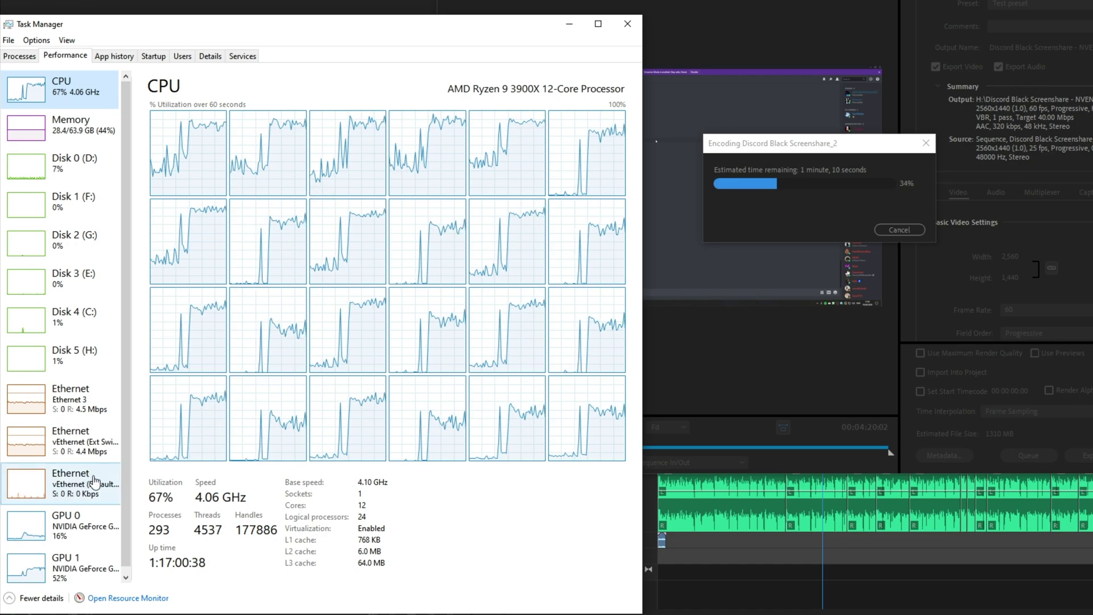
click(116, 566)
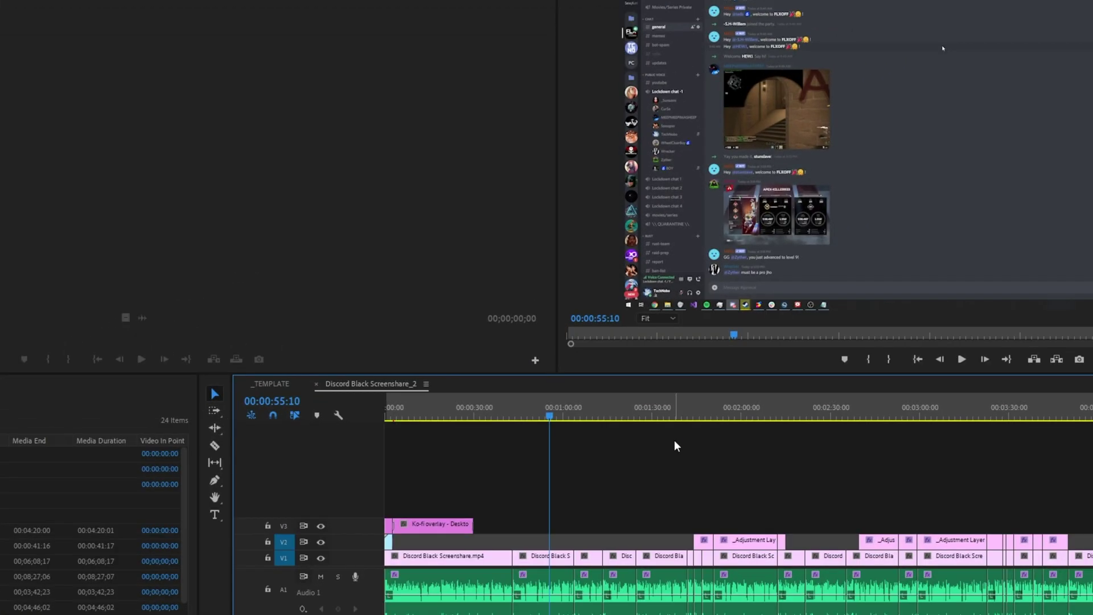
- Reopen and enlarge the export settings, then launch the regular Premiere Pro from All apps
key(ctrl+m)
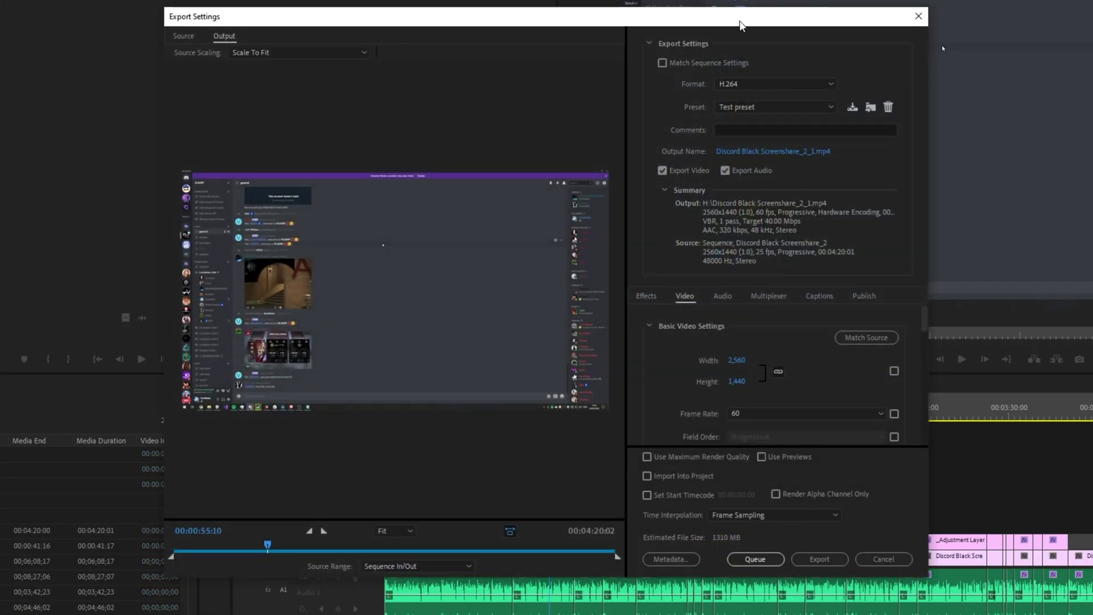
drag(741, 25, 731, 83)
key(super+shift+Up)
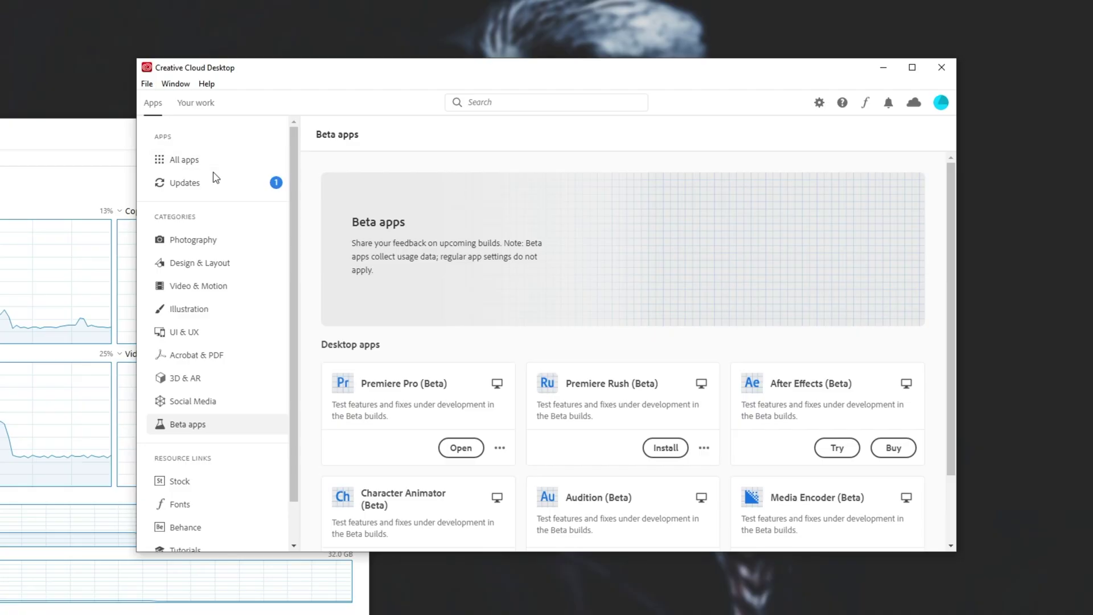
click(206, 164)
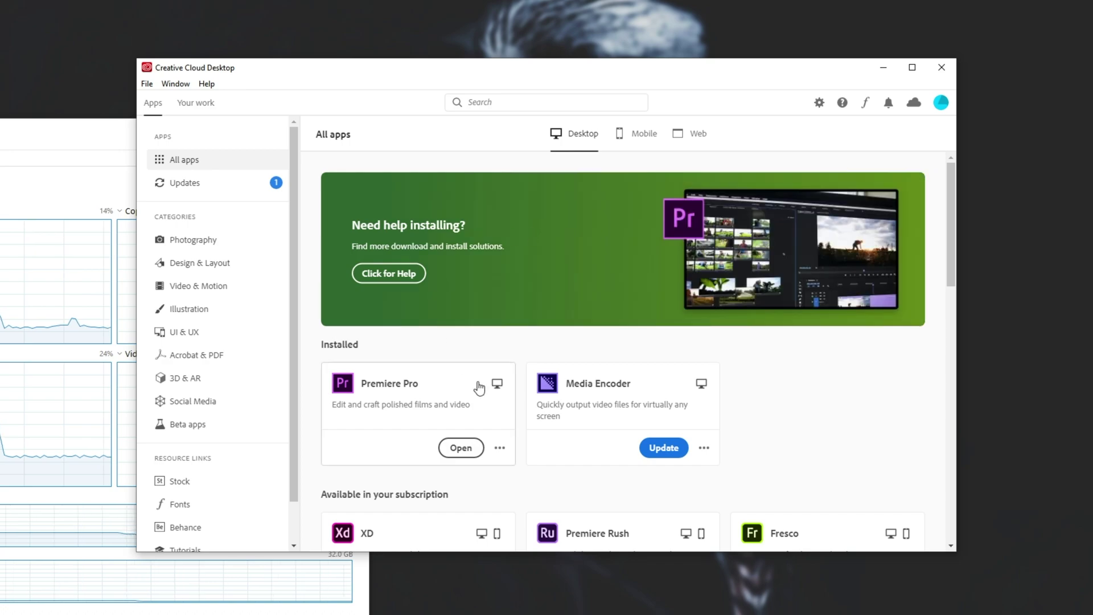
click(460, 448)
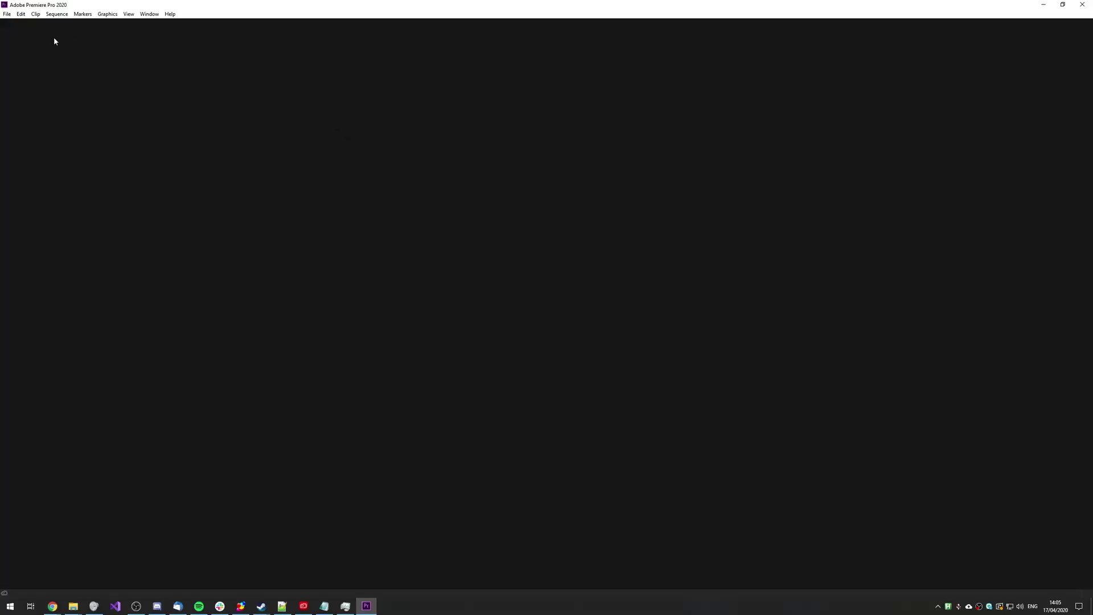
- Open the recent TC Cut Room project in Premiere Pro 2020
click(7, 14)
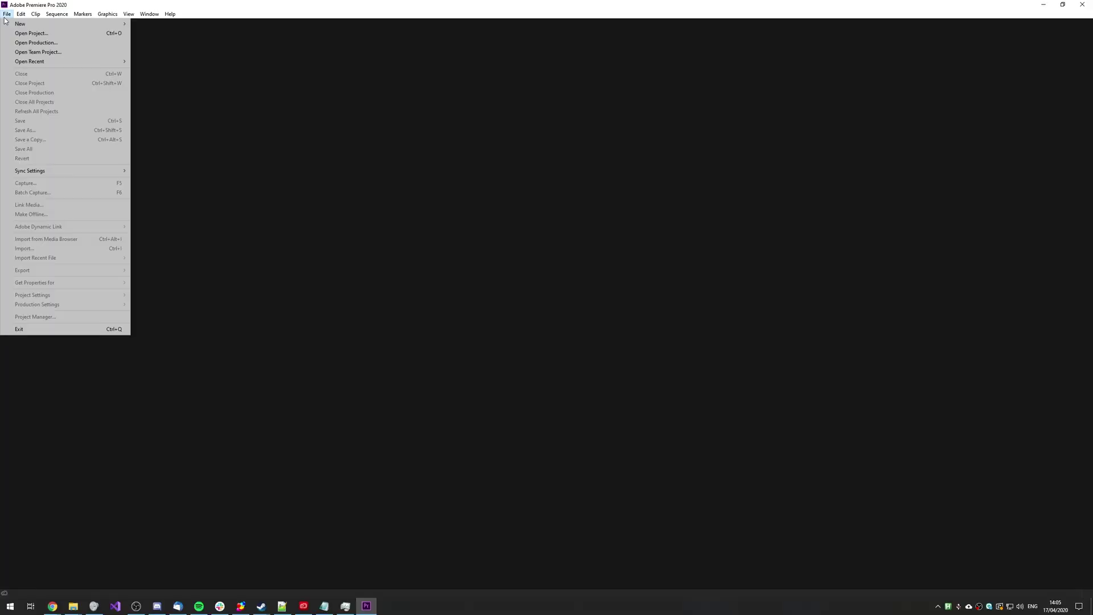
mouse_move(48, 61)
click(171, 64)
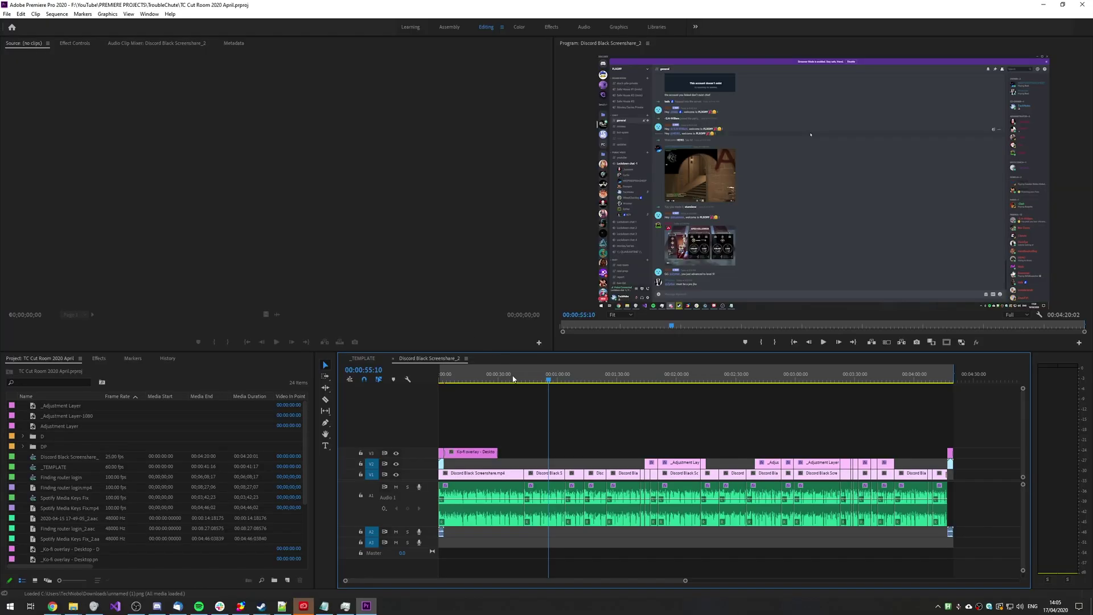
- Set up an H.264 export using the YouTube 2160p 4K Ultra HD preset
key(ctrl+m)
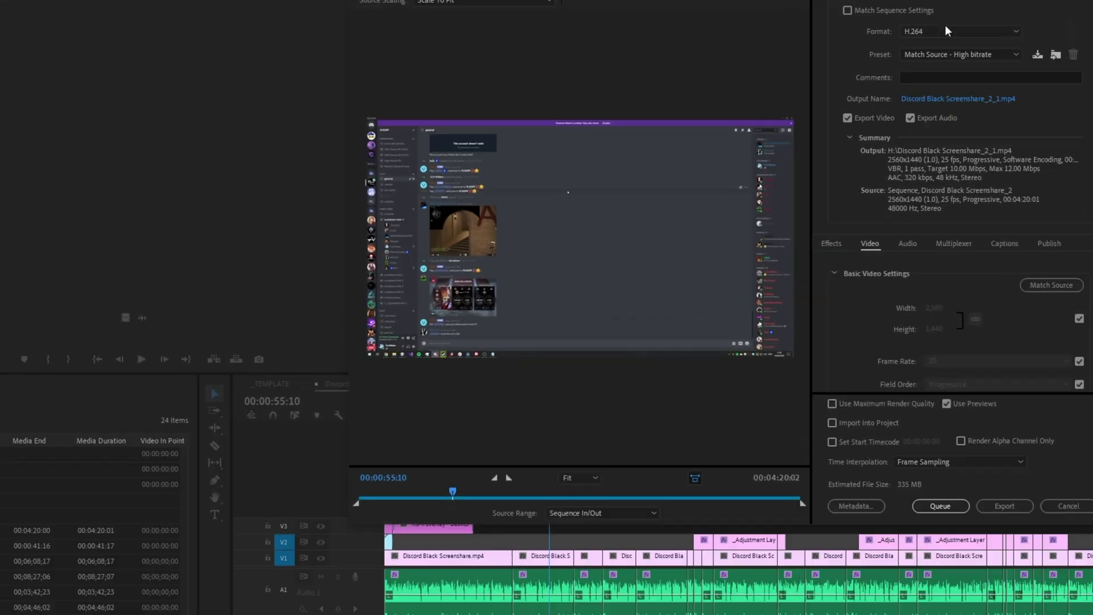
click(811, 123)
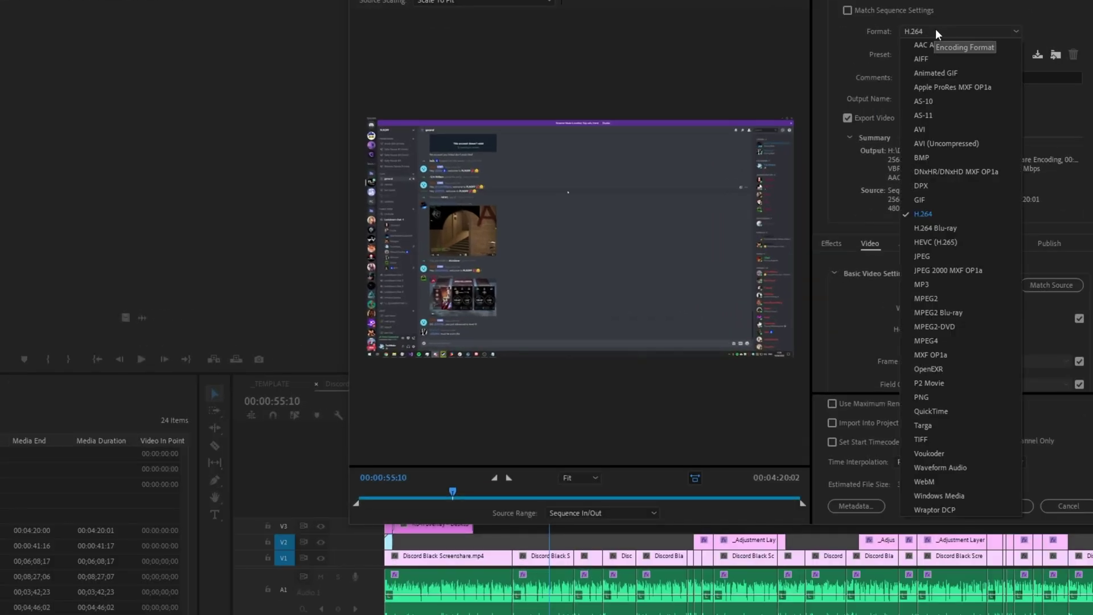
click(935, 29)
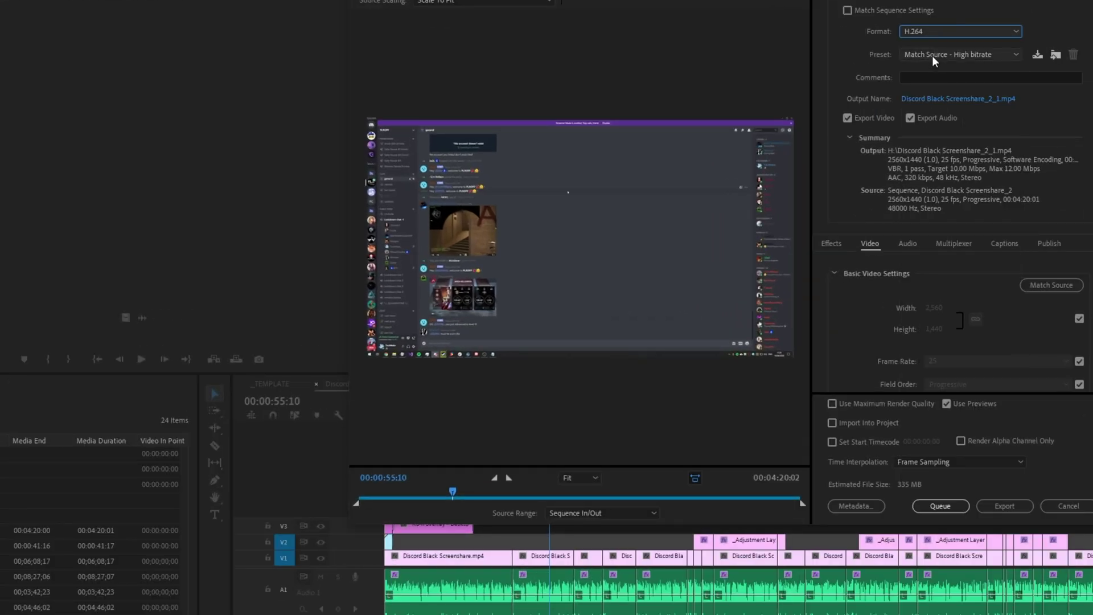
click(931, 55)
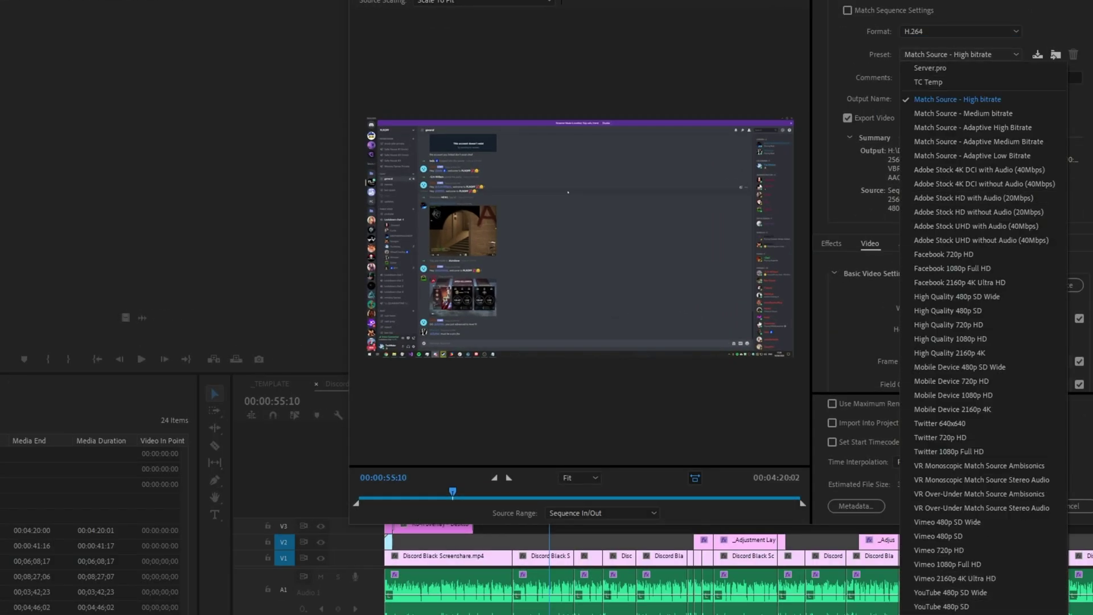
click(1005, 564)
- Change the width to 2,560 and the frame rate to 60 fps instead of matching source
click(934, 308)
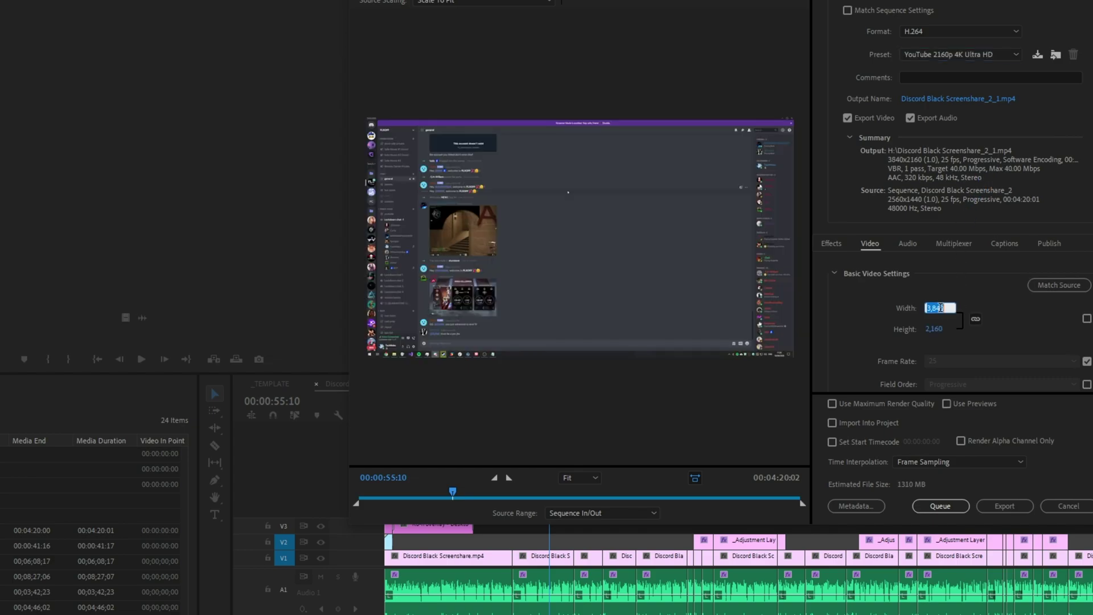
text(2,5)
text(60)
key(Return)
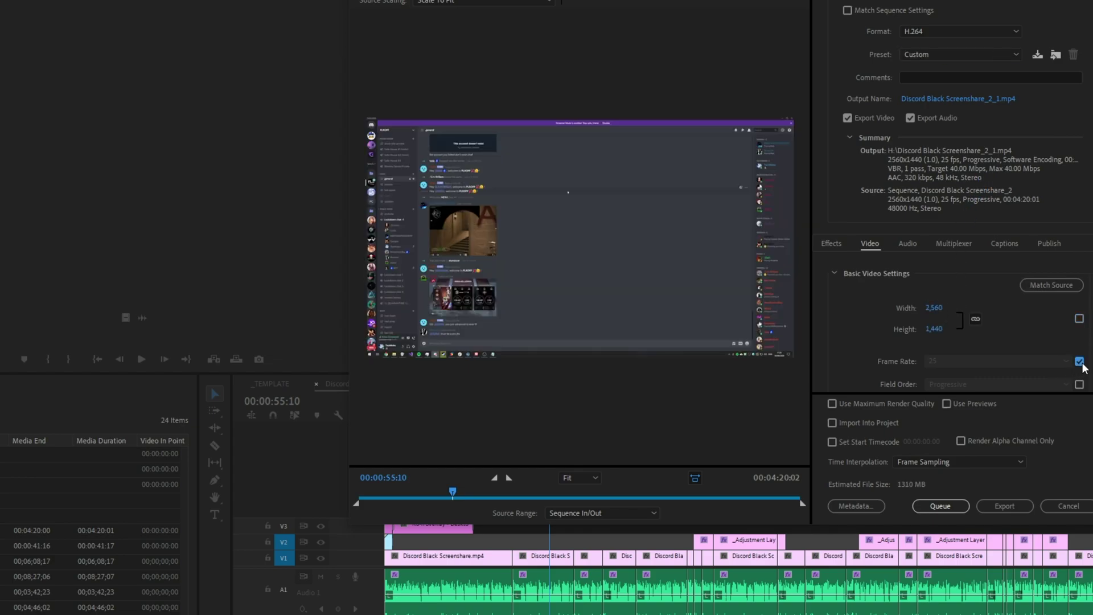
click(1078, 361)
click(1043, 368)
click(974, 562)
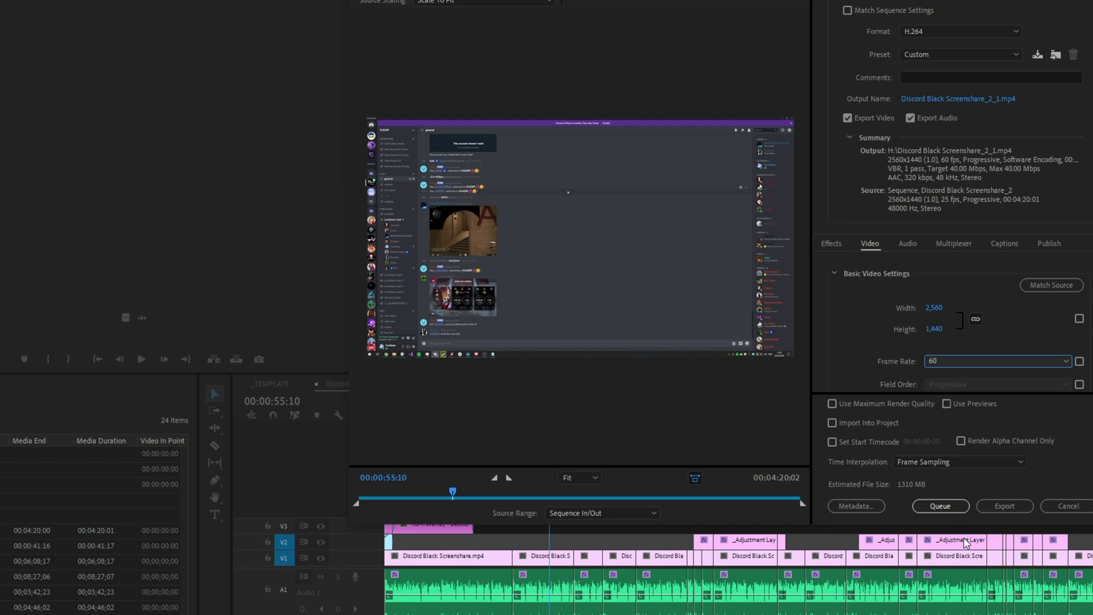
drag(966, 522, 965, 612)
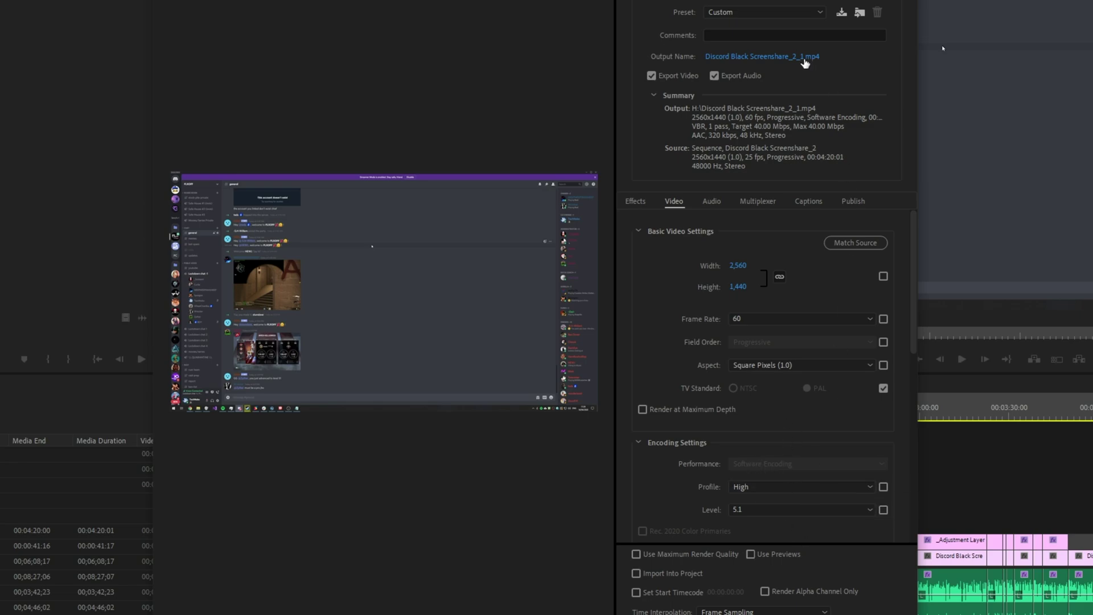
- Save the output as Discord Black Screenshare_2_1.mp4, start the export, and watch CPU usage in Task Manager
click(804, 59)
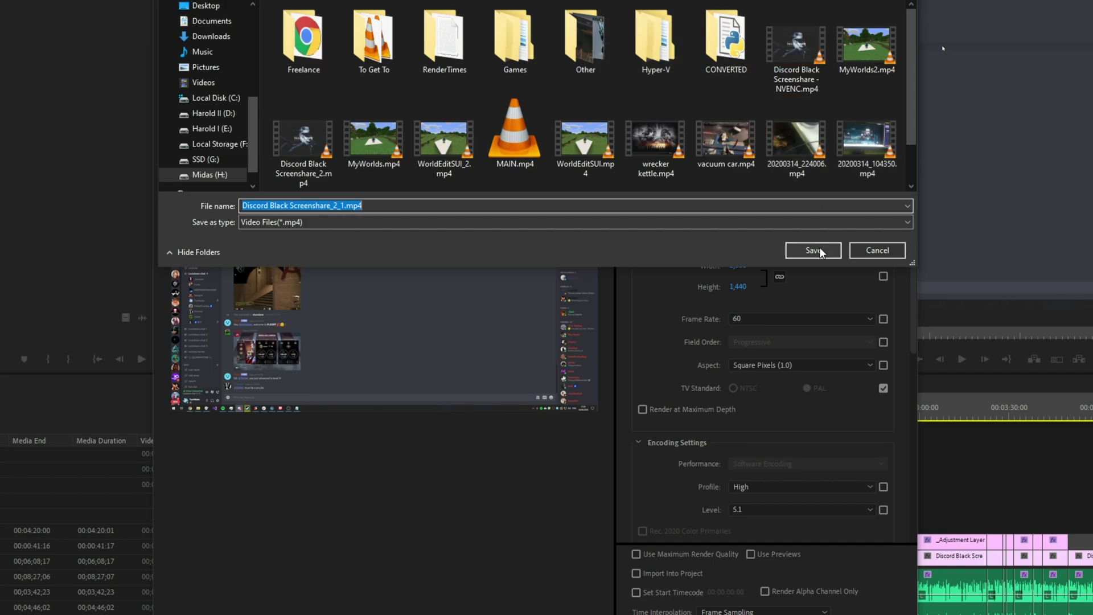
click(820, 251)
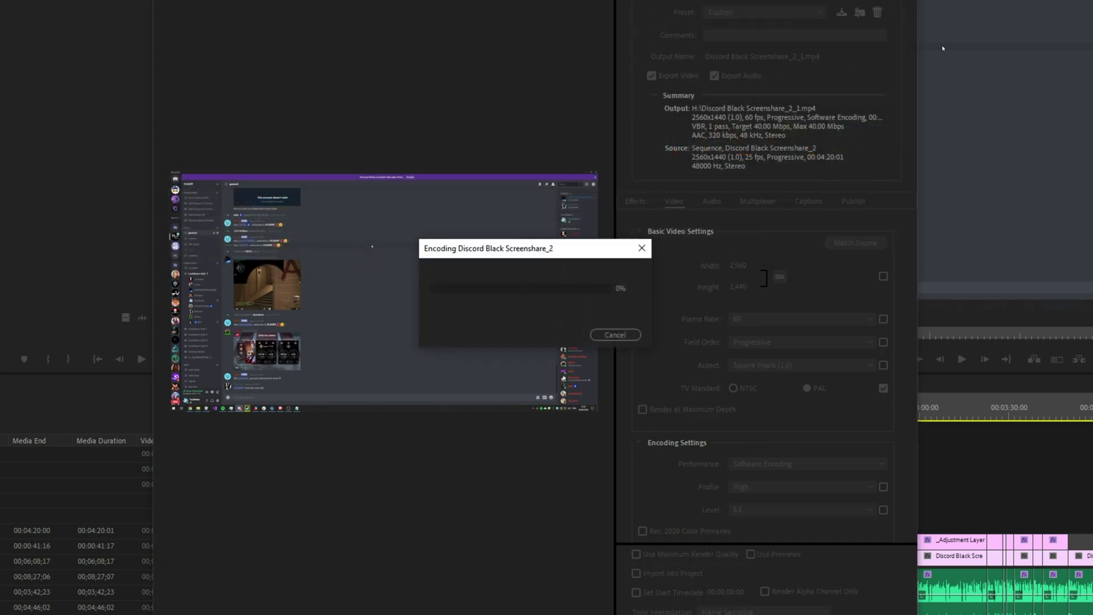
key(ctrl+shift+Escape)
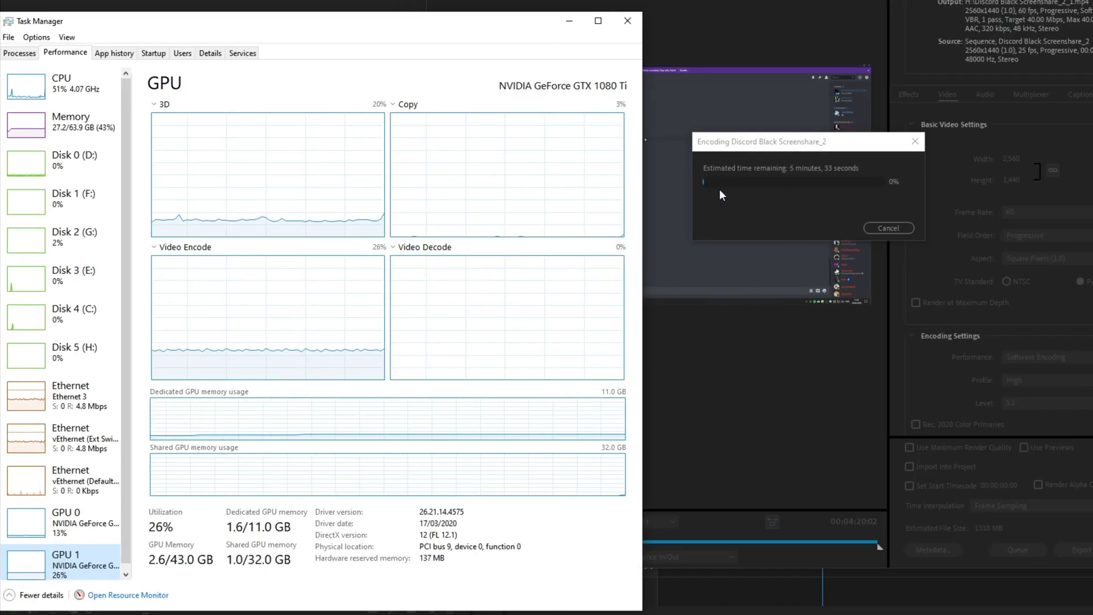
click(48, 91)
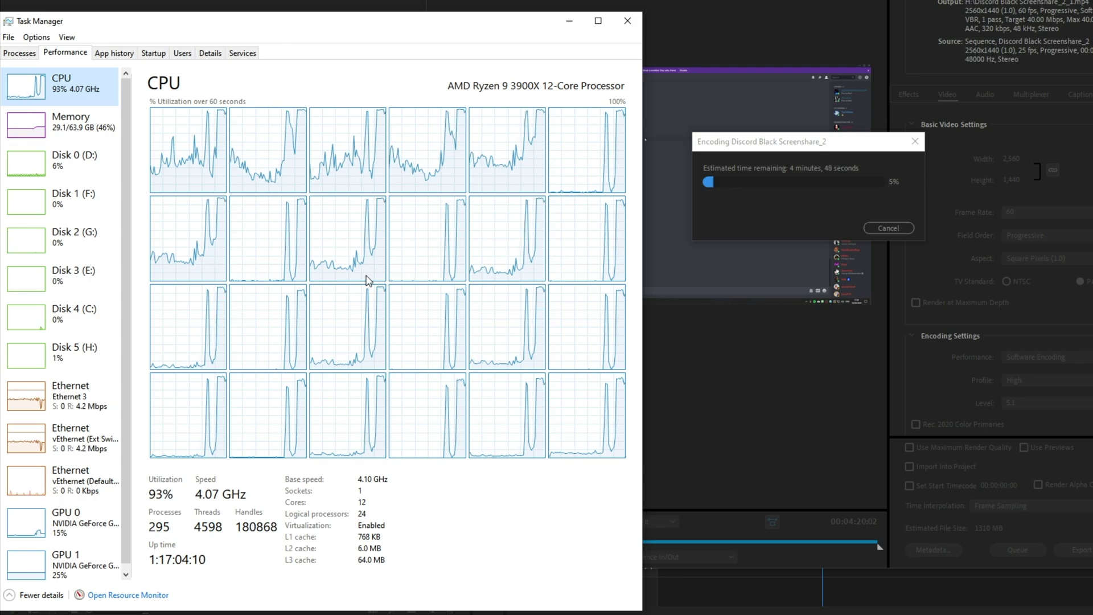
- Compare GTX 1080 Ti GPU and CPU load in Task Manager until the software export finishes
click(95, 559)
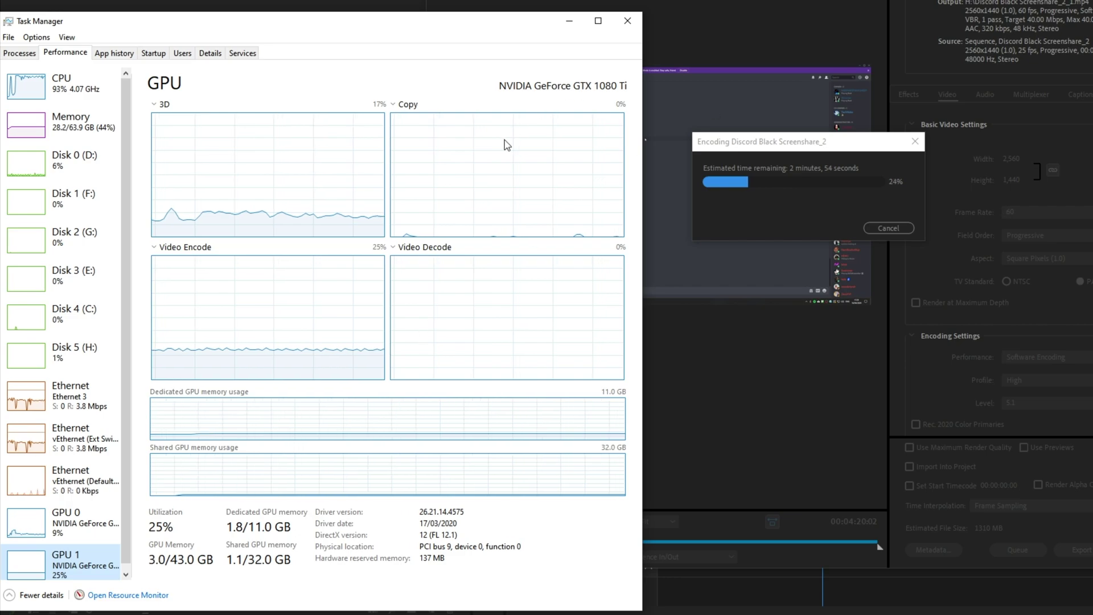
click(30, 89)
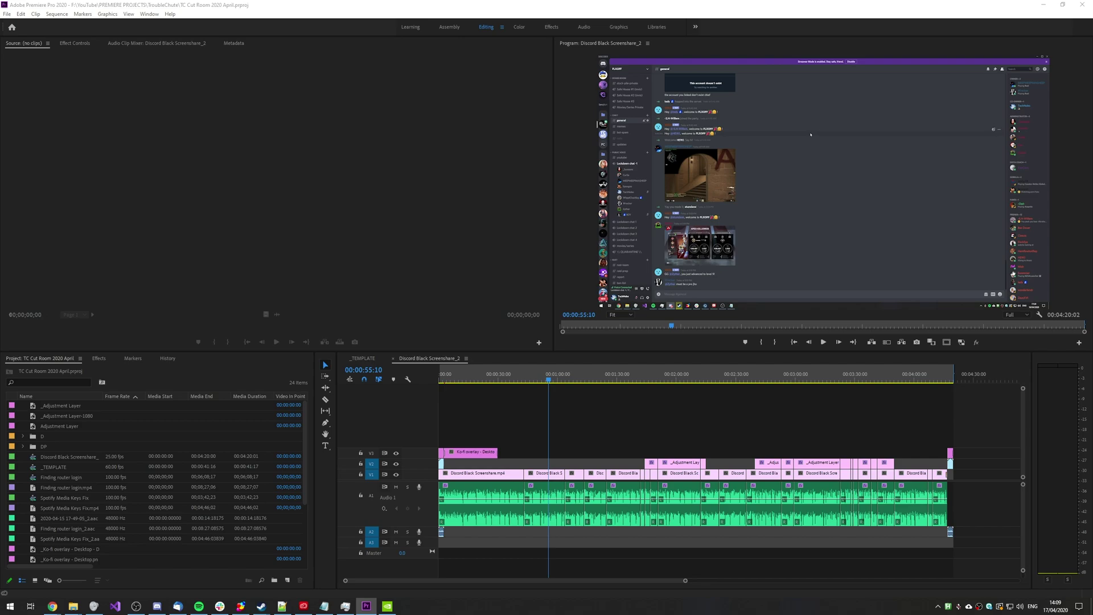
key(super+e)
key(alt+Tab)
key(alt+Tab)
- Open Midas (H:) Temp in a widened Explorer window and check the NVENC export's size
key(super+e)
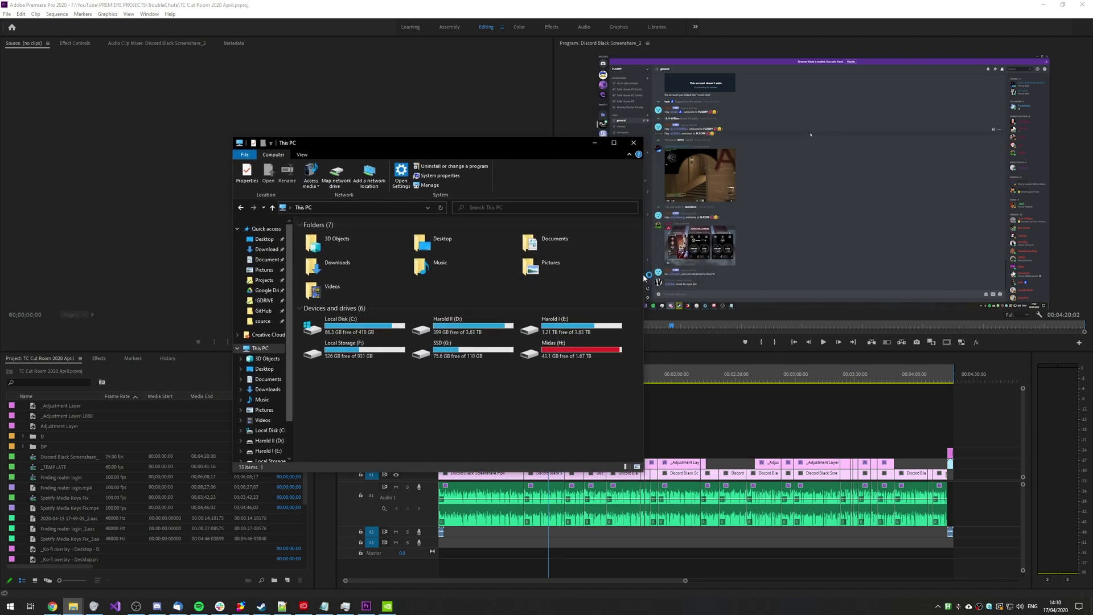
drag(644, 171, 830, 171)
drag(641, 141, 628, 171)
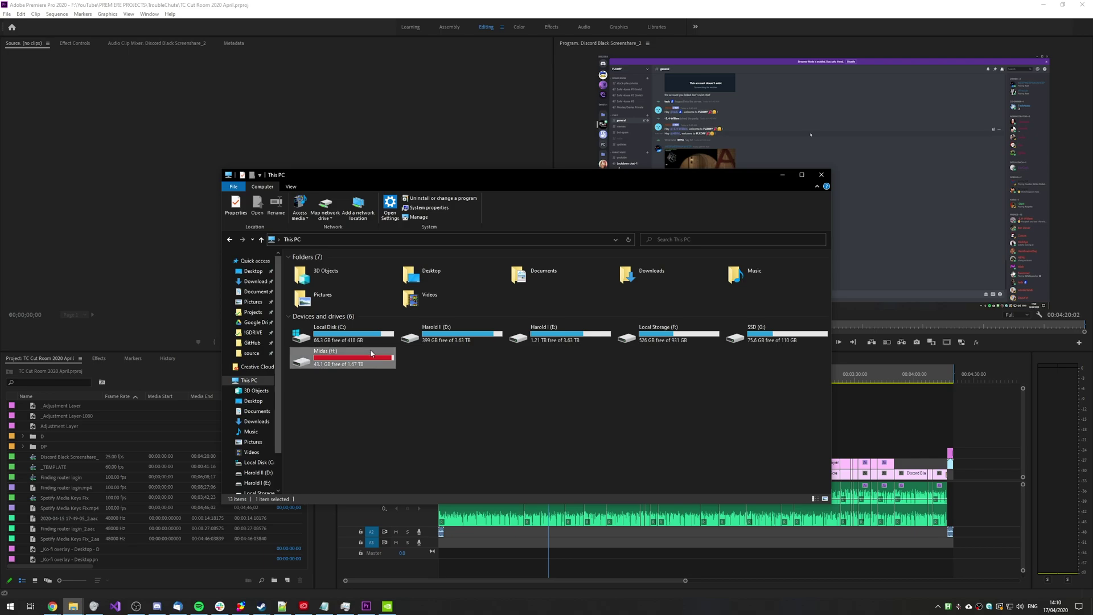
double_click(330, 356)
key(ctrl+v)
click(421, 313)
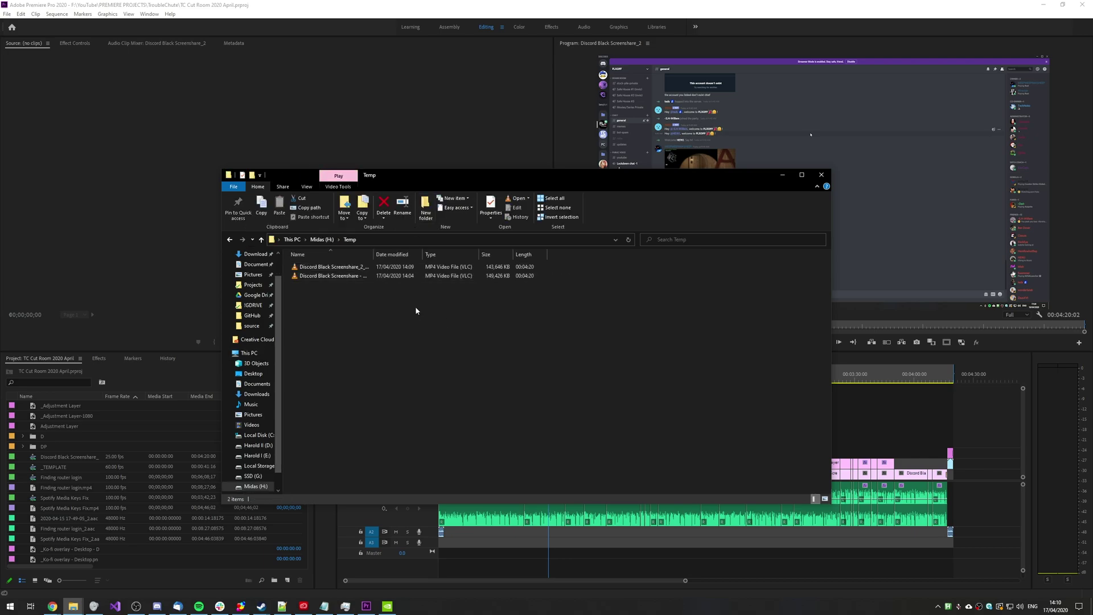
drag(373, 254, 432, 254)
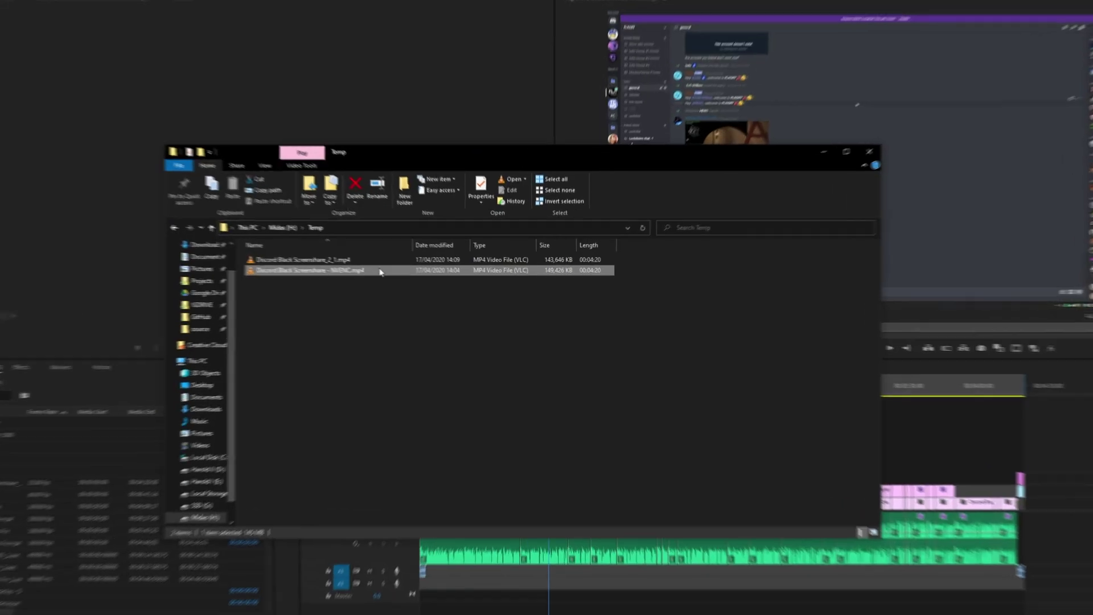
click(393, 277)
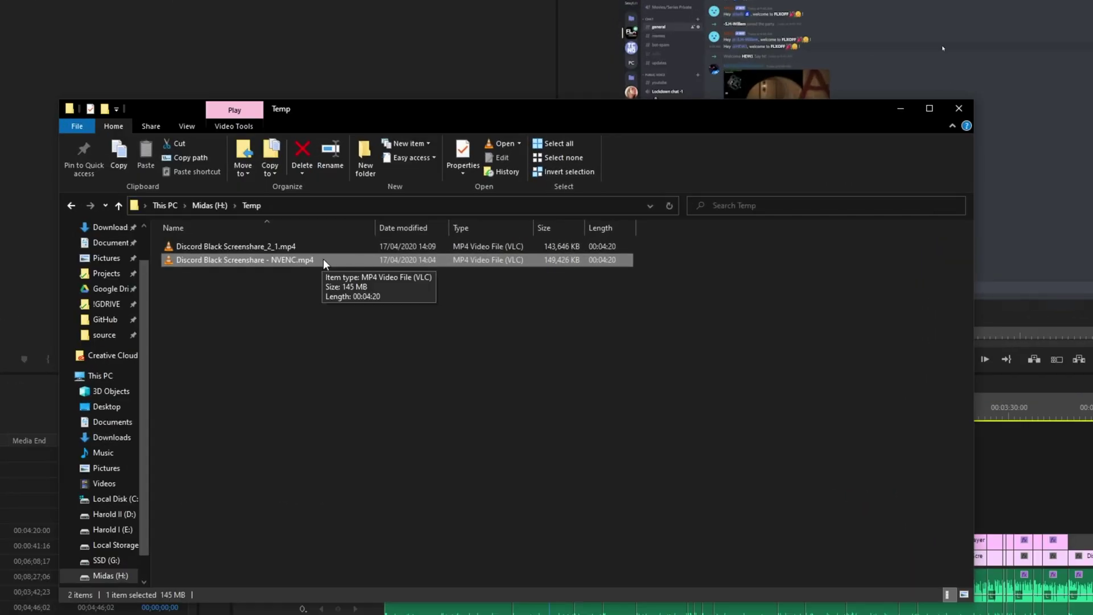
- Rename Discord Black Screenshare_2_1.mp4 to 'Discord Black Screenshare - Software.mp4'
click(286, 246)
click(280, 246)
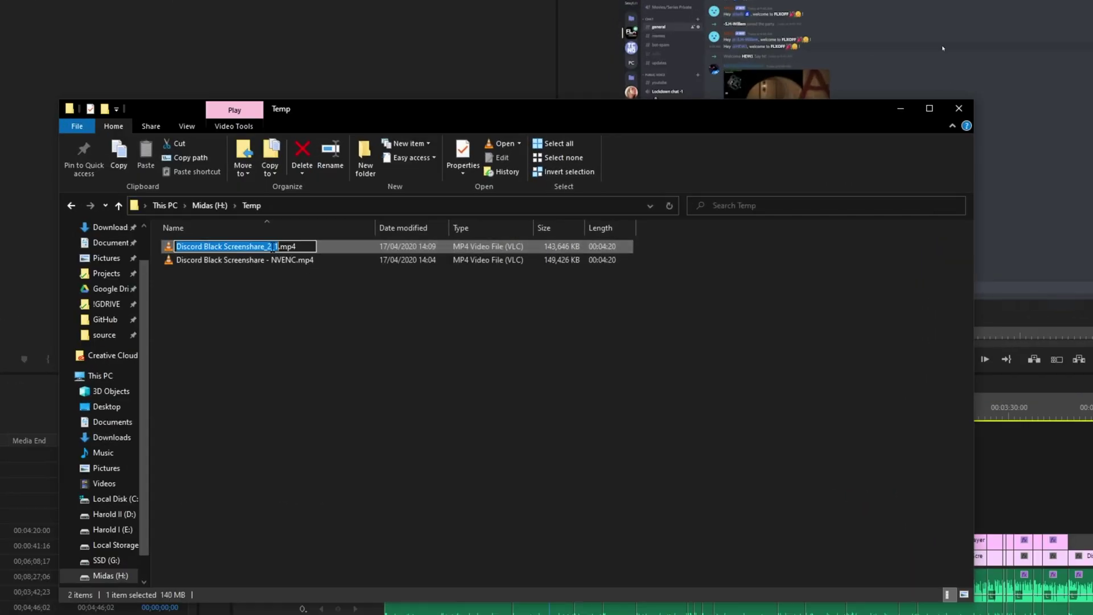
drag(267, 246, 280, 247)
text(- Software)
key(Return)
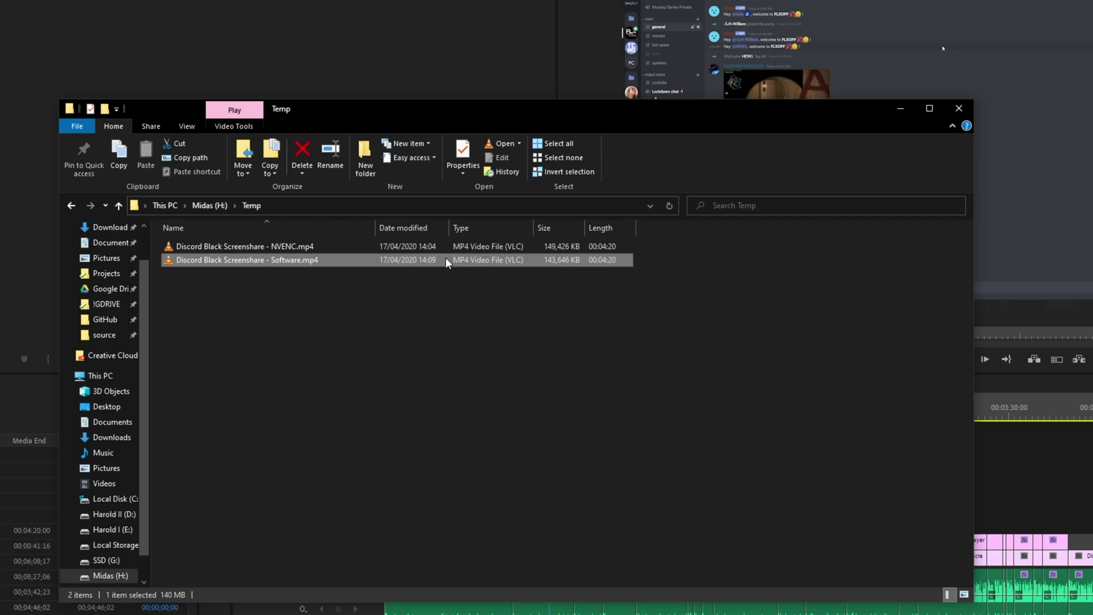
click(484, 286)
- Compare the NVENC (149,426 KB) and Software file sizes, then play the NVENC file
click(555, 248)
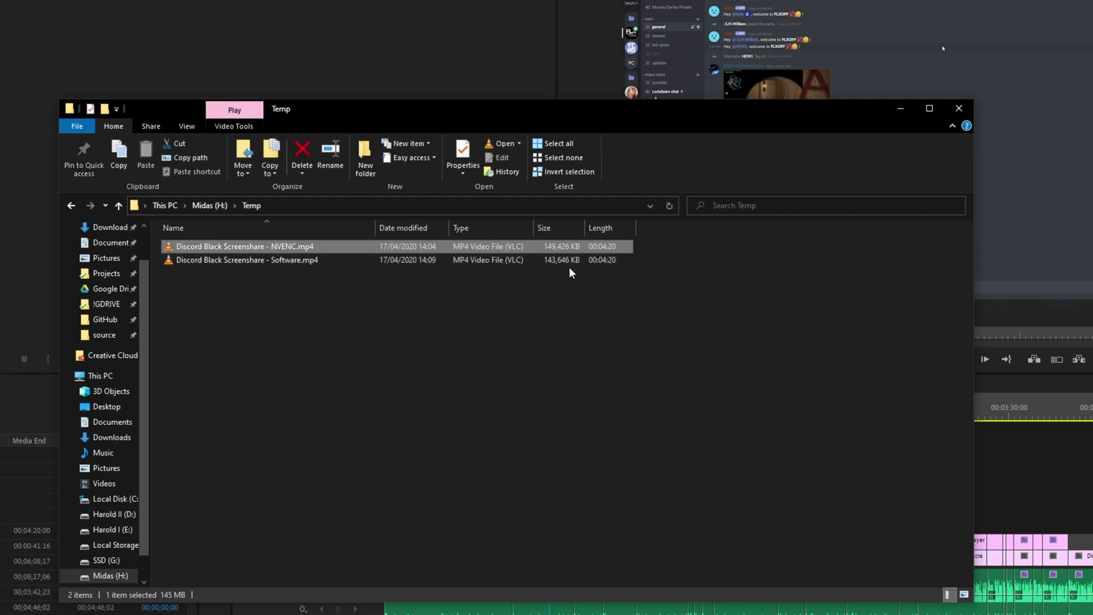
click(509, 260)
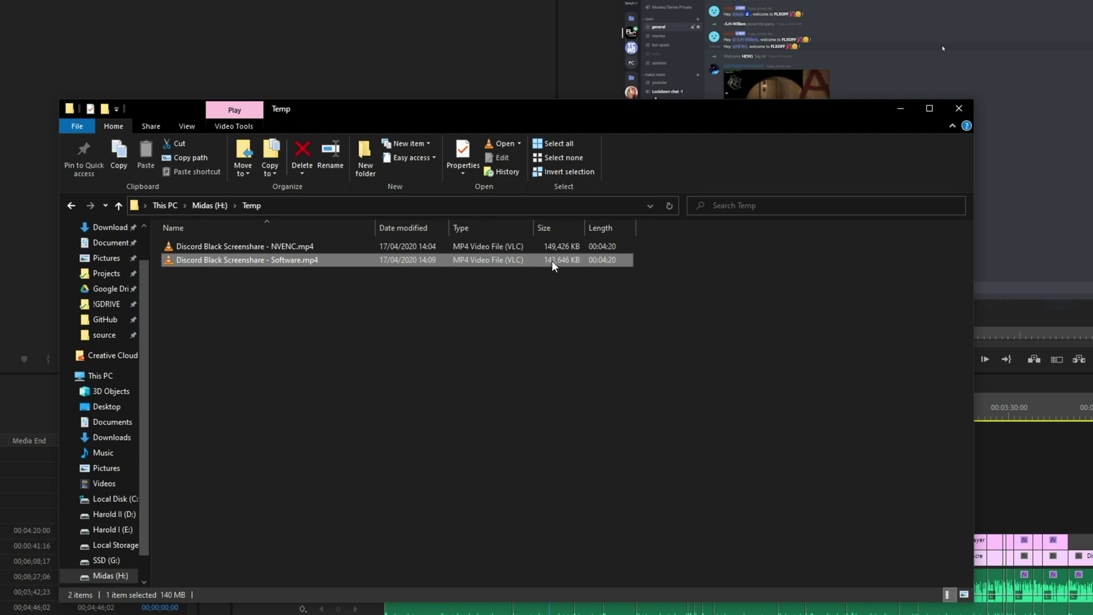
double_click(573, 249)
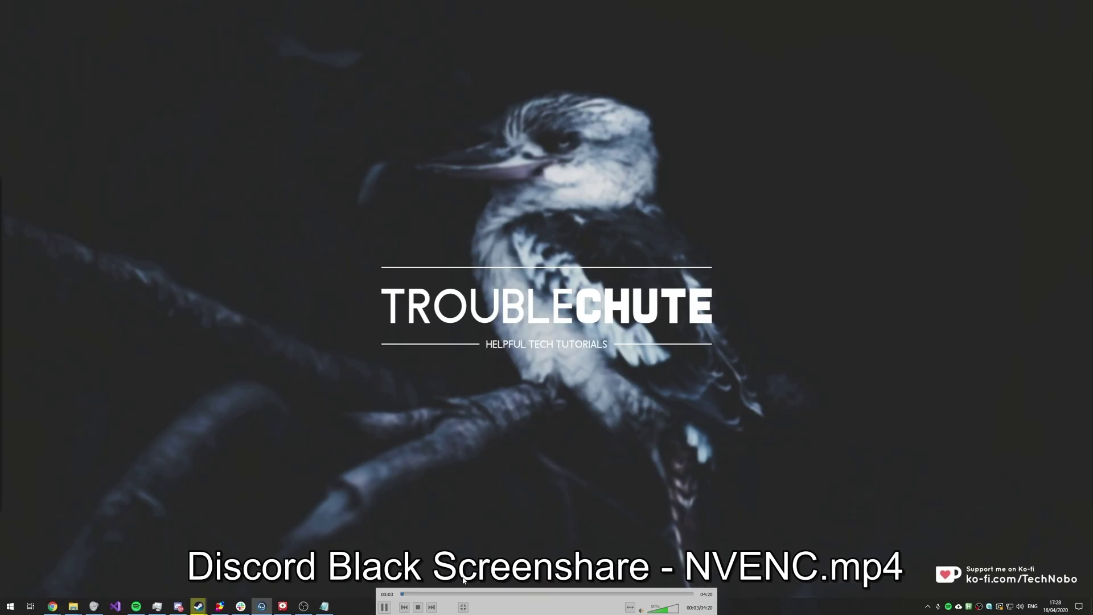
- Skip through the NVENC export in VLC past 01:46 and 03:35 to near the end, then exit full screen
click(483, 593)
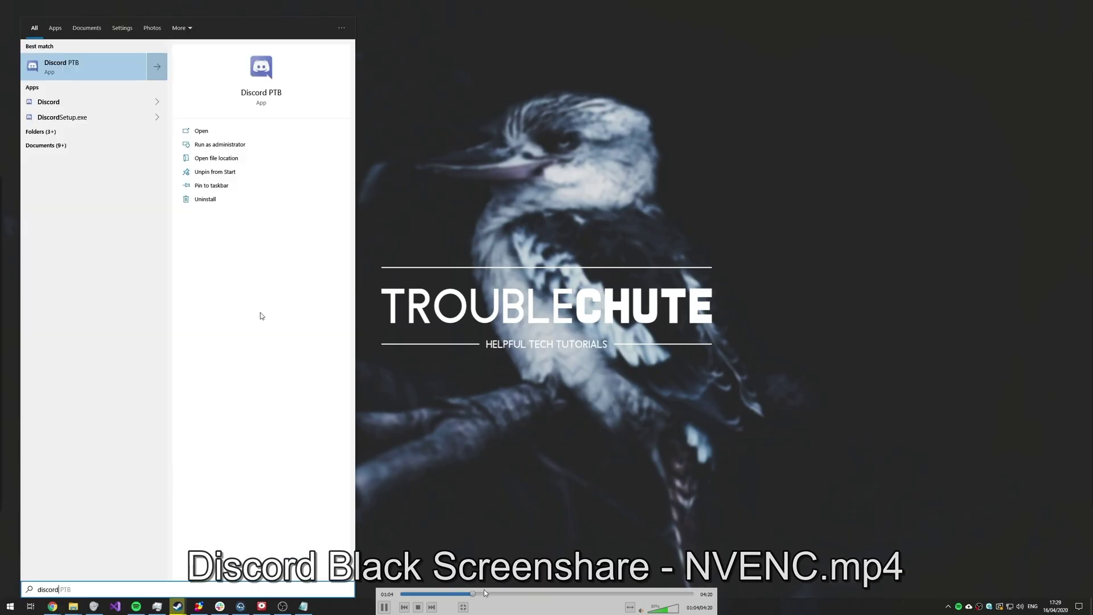
click(519, 593)
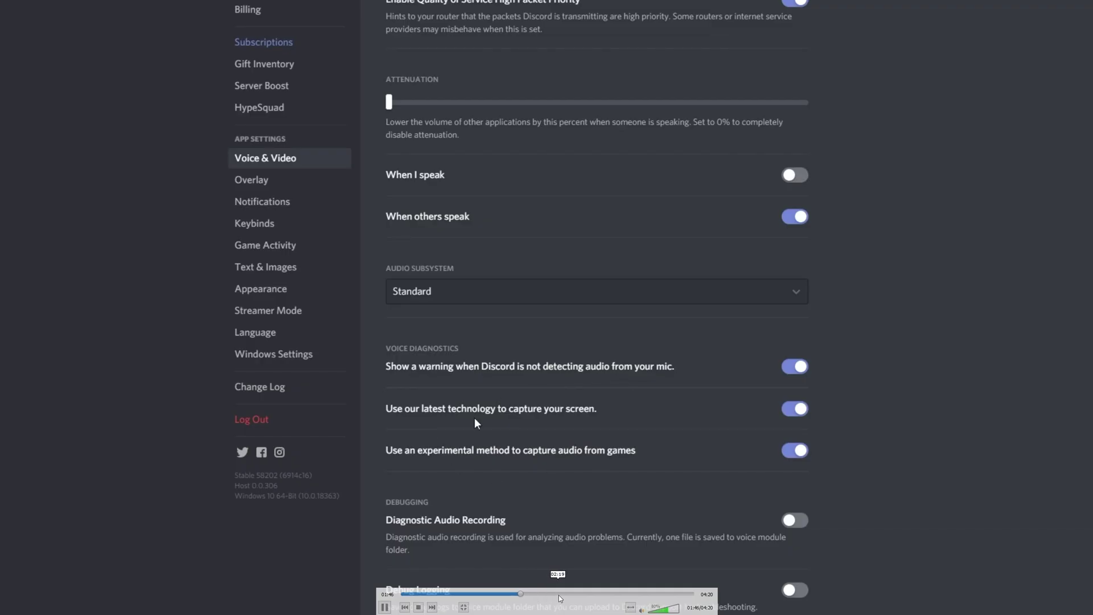
click(558, 595)
click(643, 595)
click(656, 595)
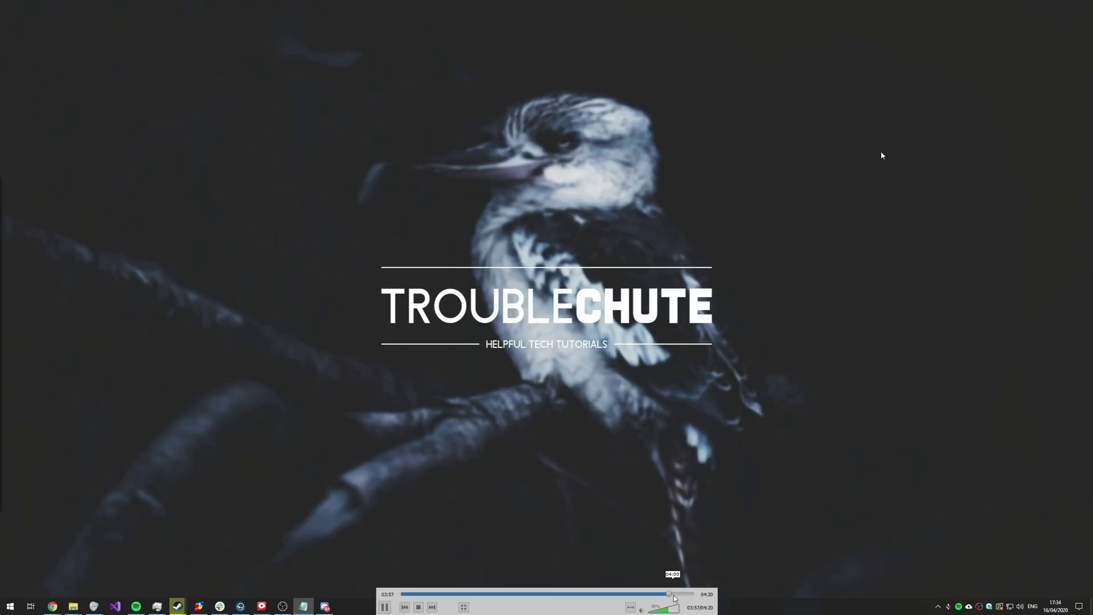
double_click(658, 495)
- Play the Software export in VLC at full screen
click(347, 275)
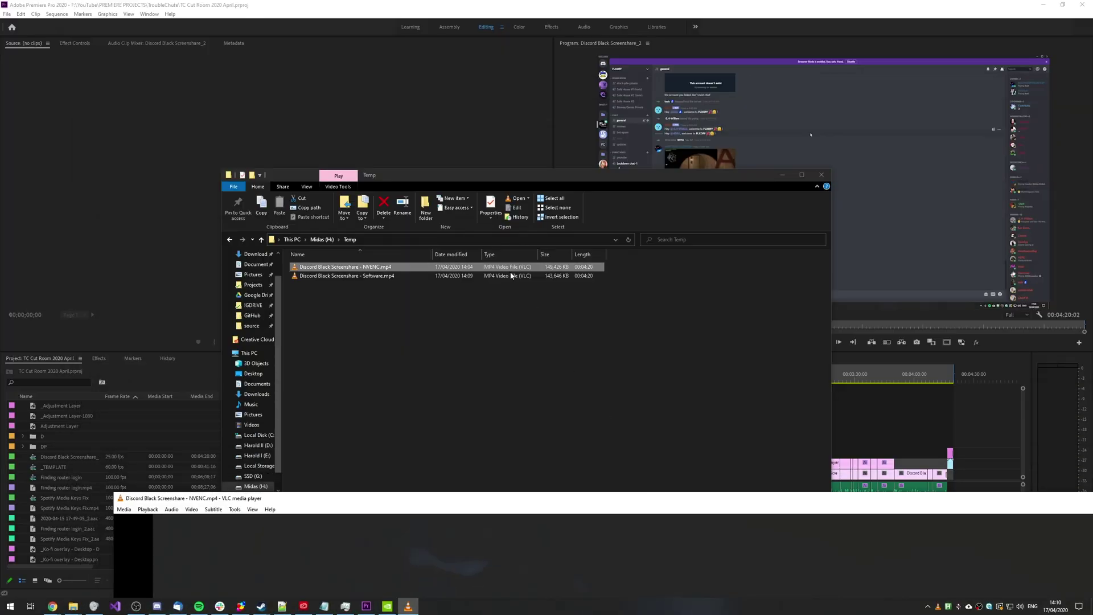
click(408, 605)
click(408, 606)
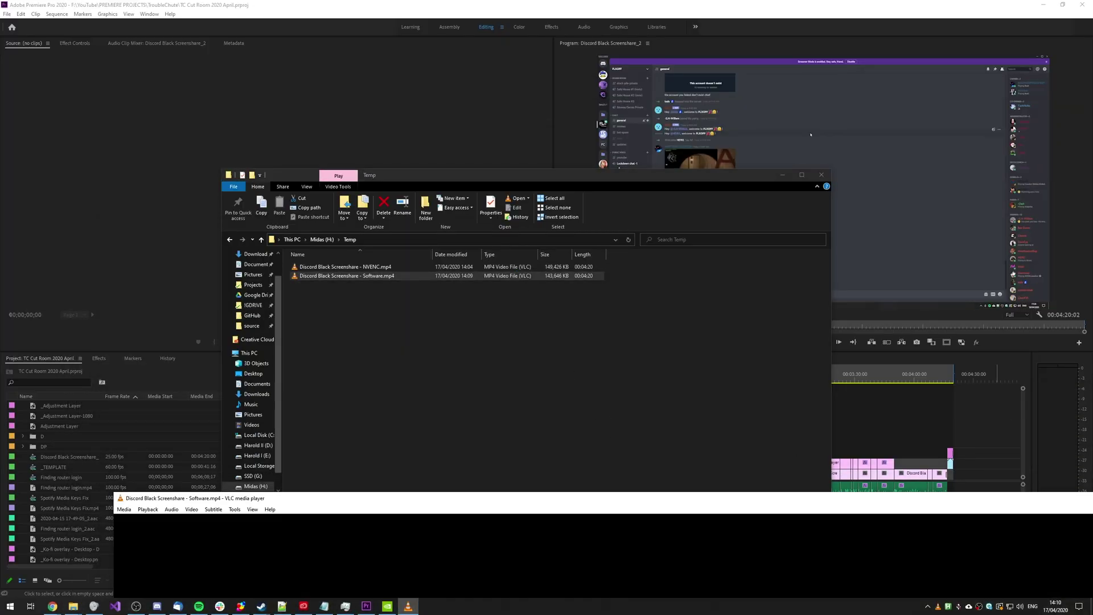
key(f)
- Skip through the Software video past 01:49 to the 03:20 end card, then close VLC
click(461, 594)
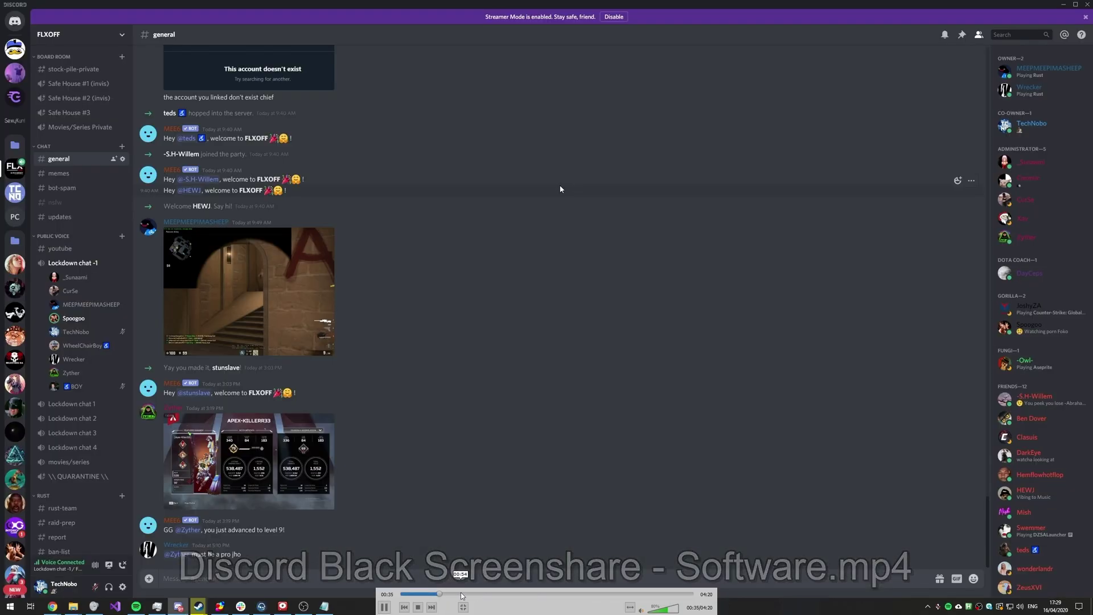
click(522, 594)
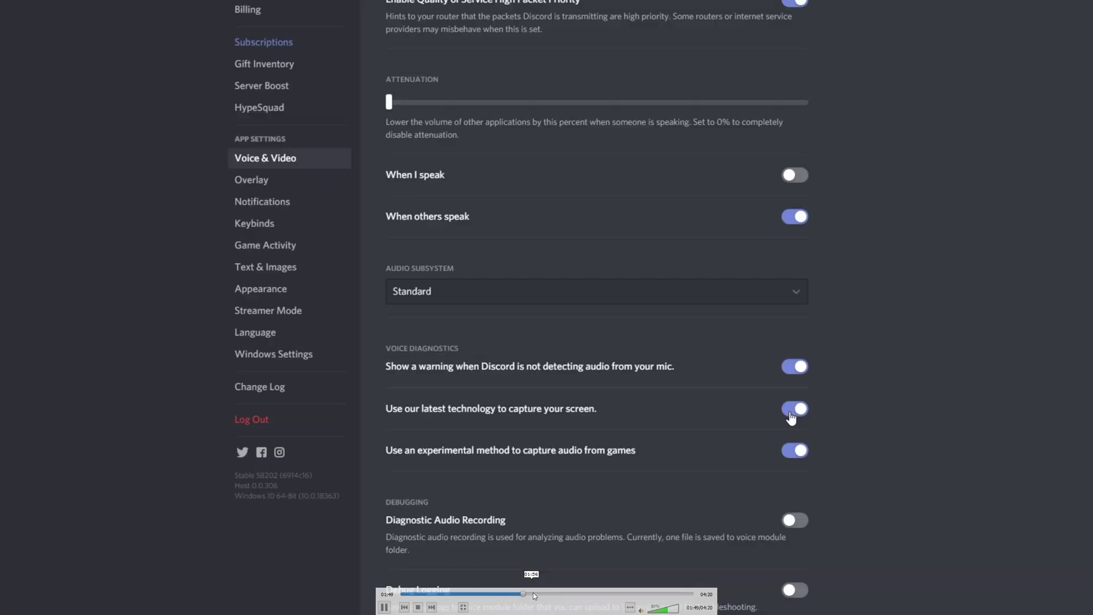
click(569, 594)
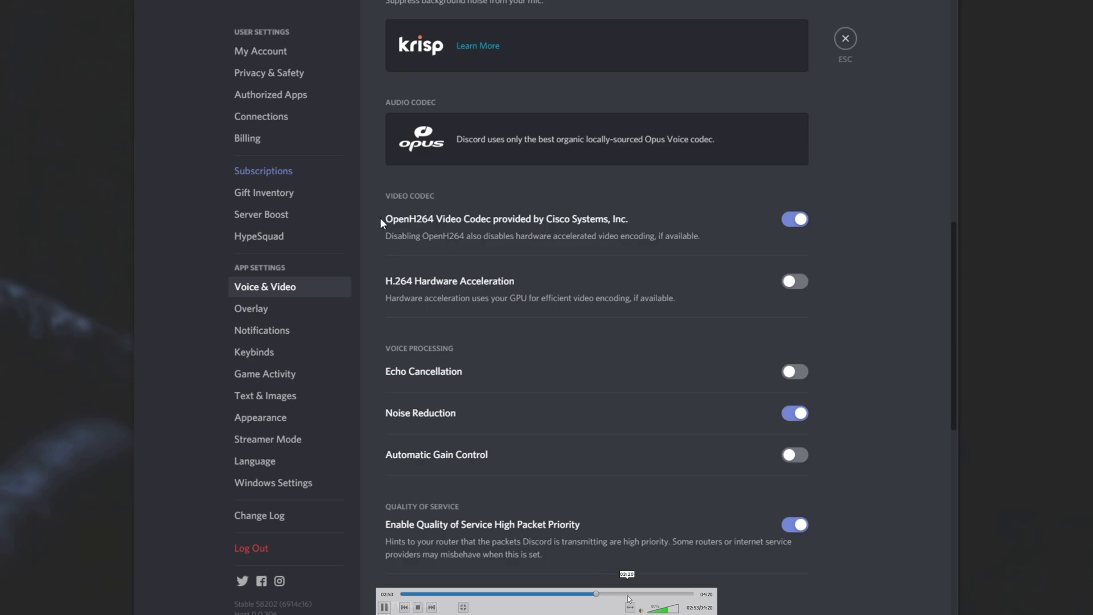
click(627, 594)
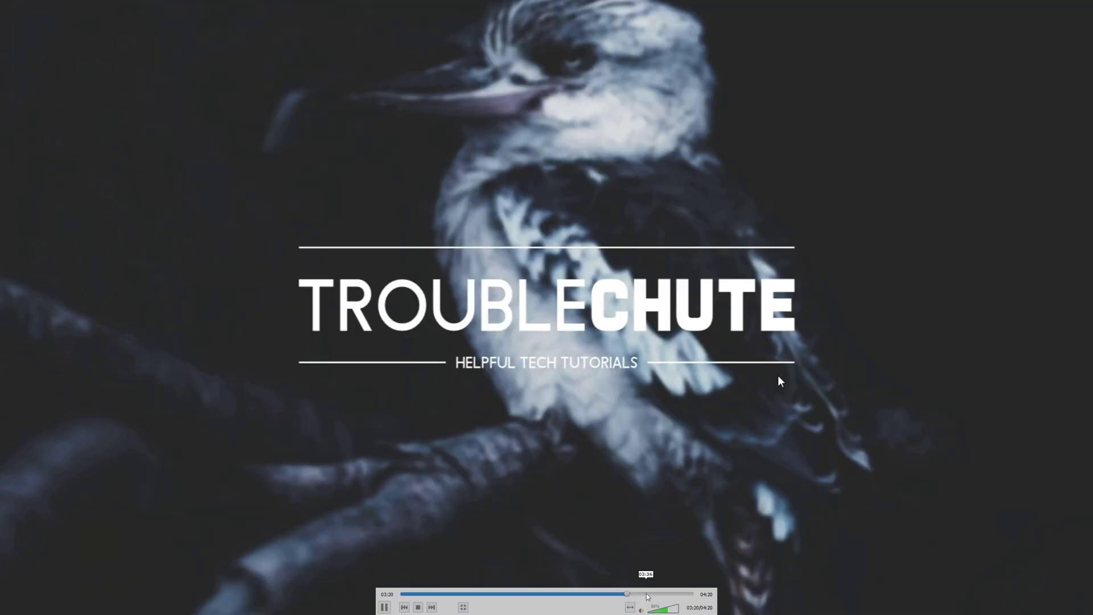
key(Escape)
click(1081, 5)
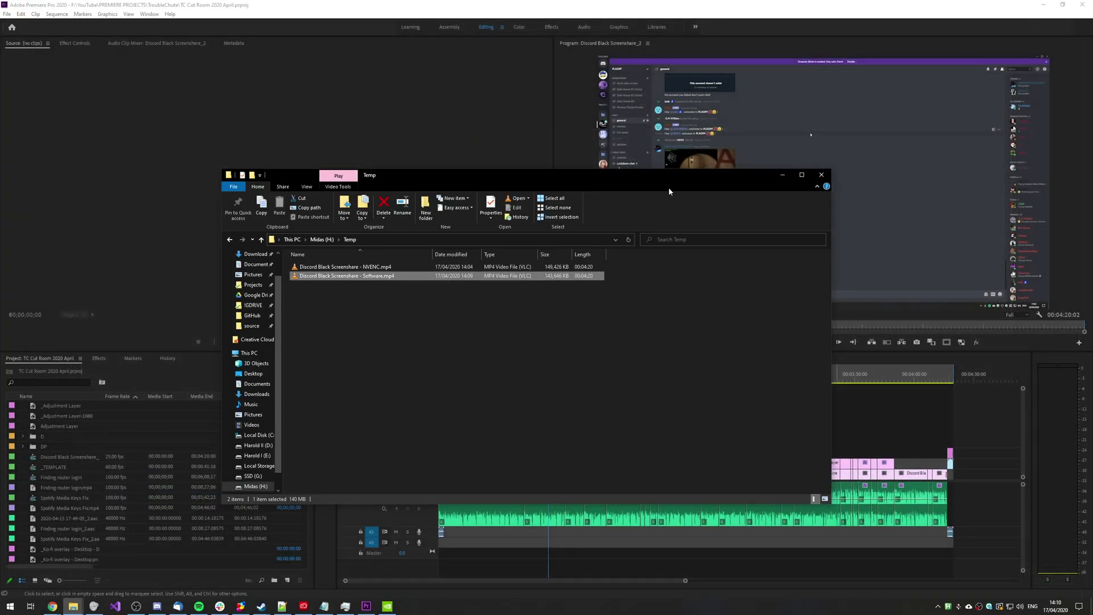
click(692, 333)
- Open the NVENC export's MediaInfo report beside the Software report and compare file names
right_click(563, 270)
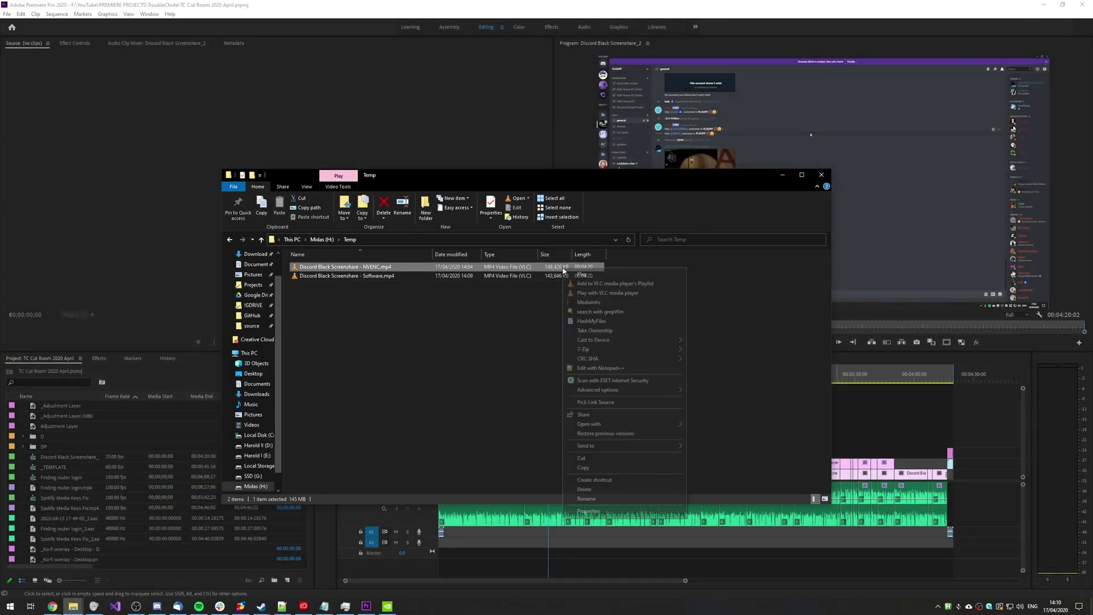
click(642, 303)
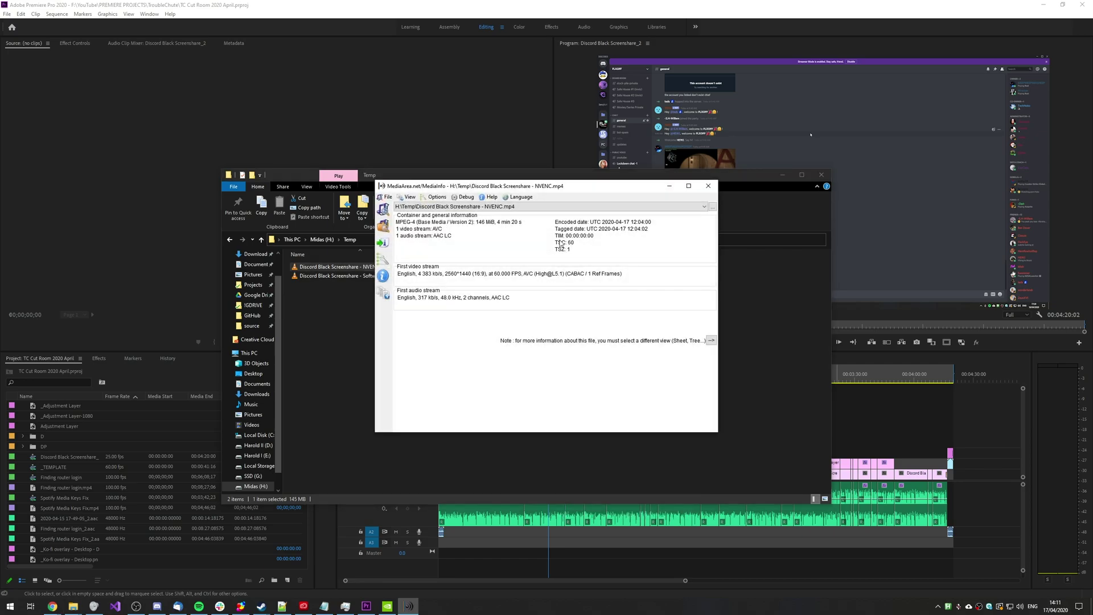
click(608, 328)
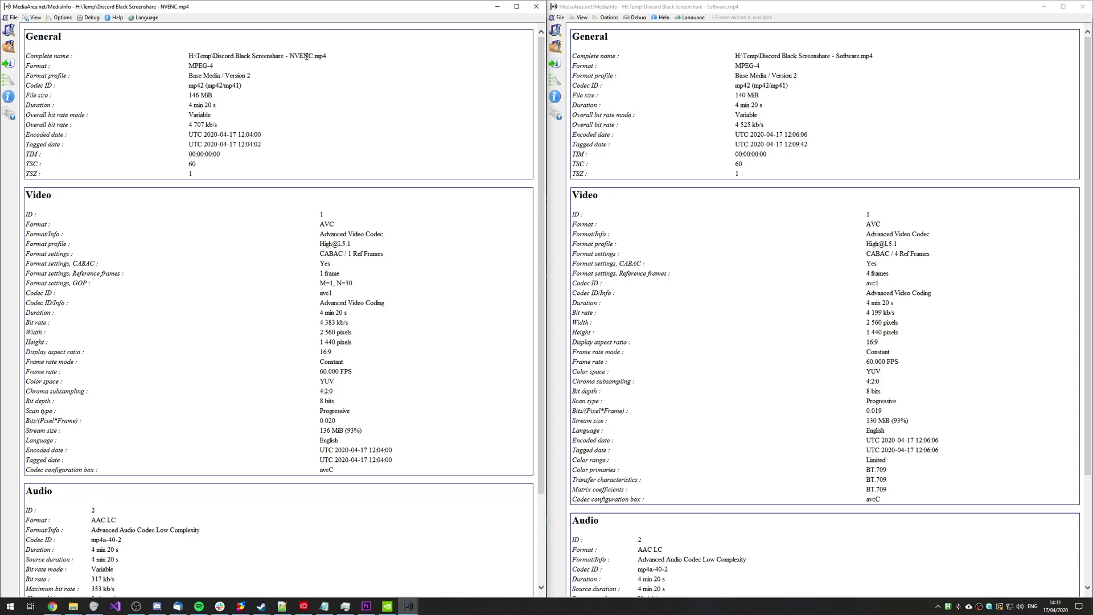
drag(283, 56, 333, 58)
drag(871, 59, 758, 57)
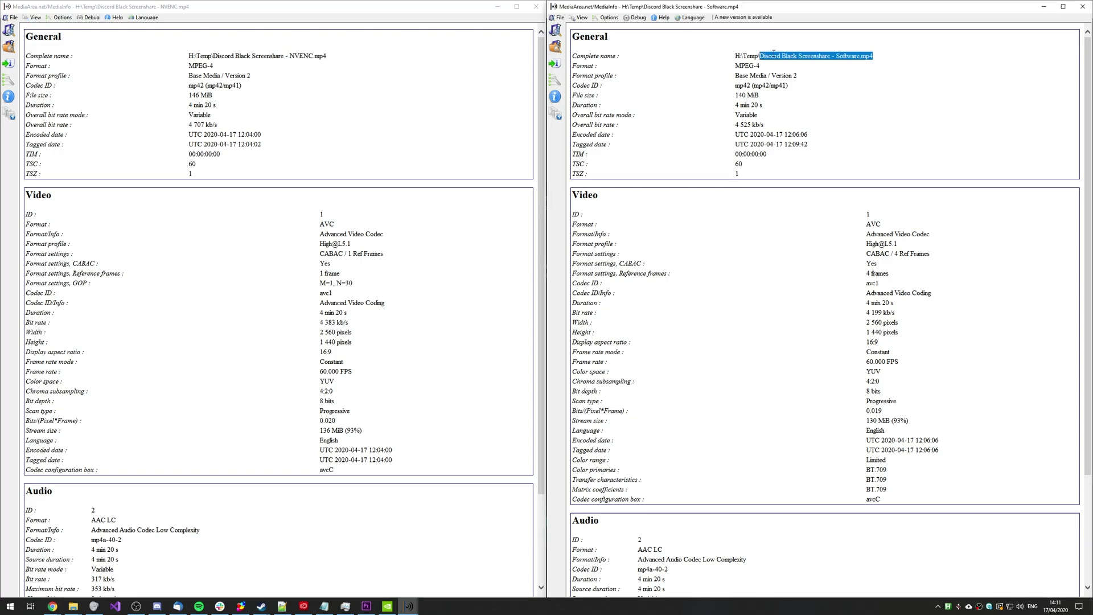
click(200, 108)
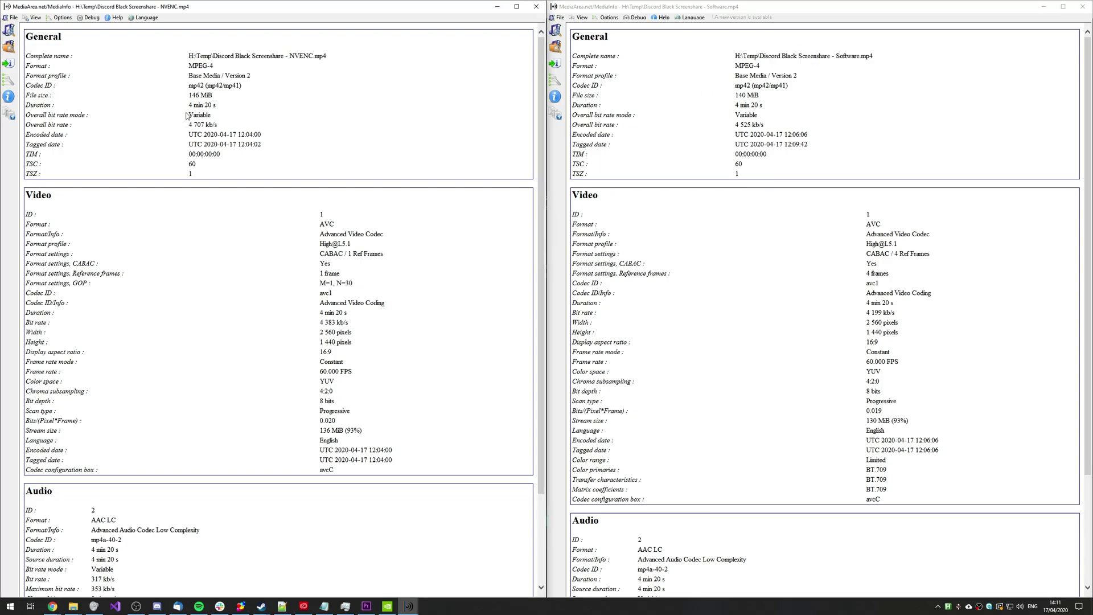
- Compare overall bit rates: Software 4 525 kb/s versus NVENC 4 707 kb/s
click(762, 117)
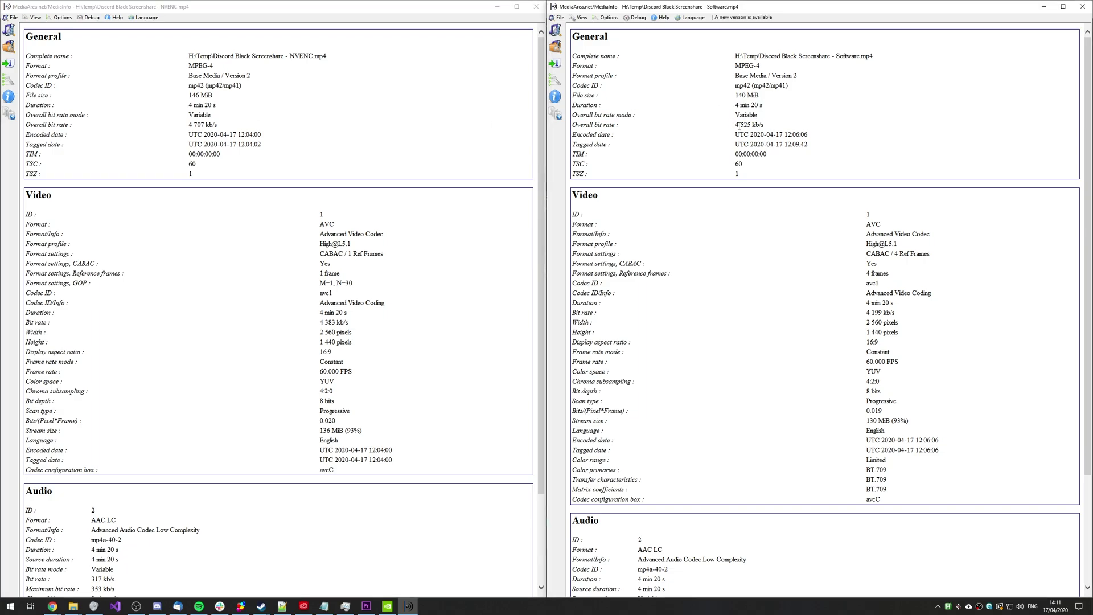
triple_click(737, 125)
click(224, 124)
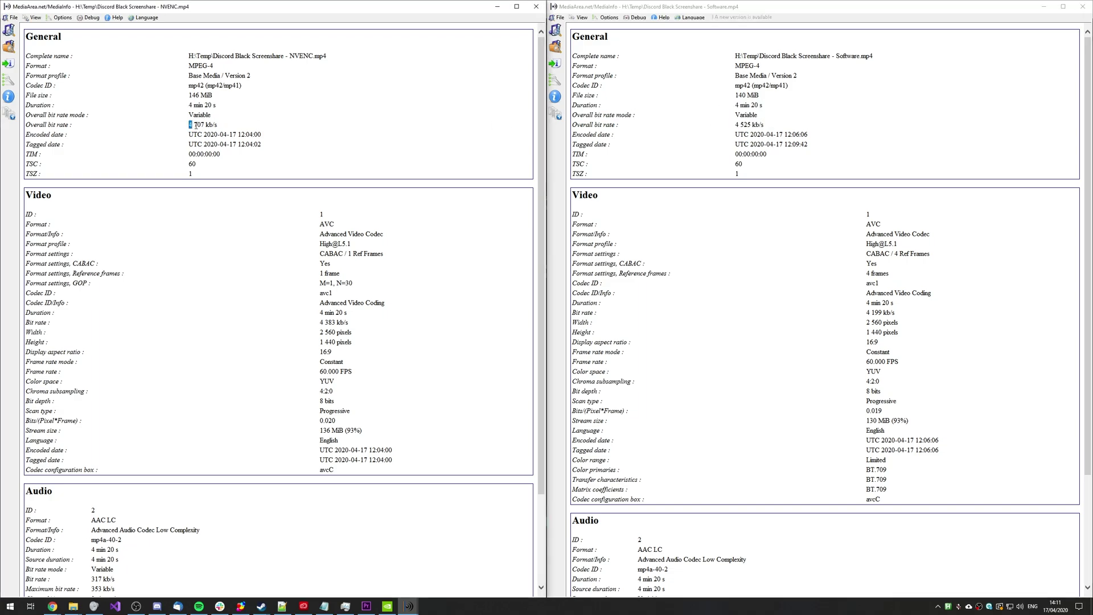
click(229, 127)
- Compare both reports' video and colour information rows, then close the Software report
click(633, 420)
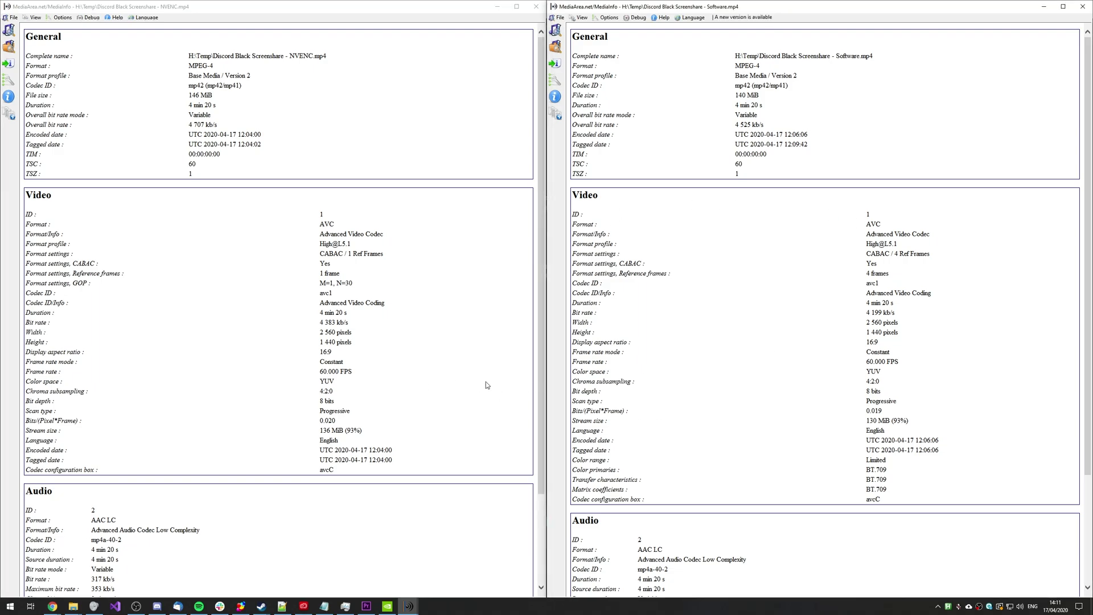
drag(539, 285, 684, 418)
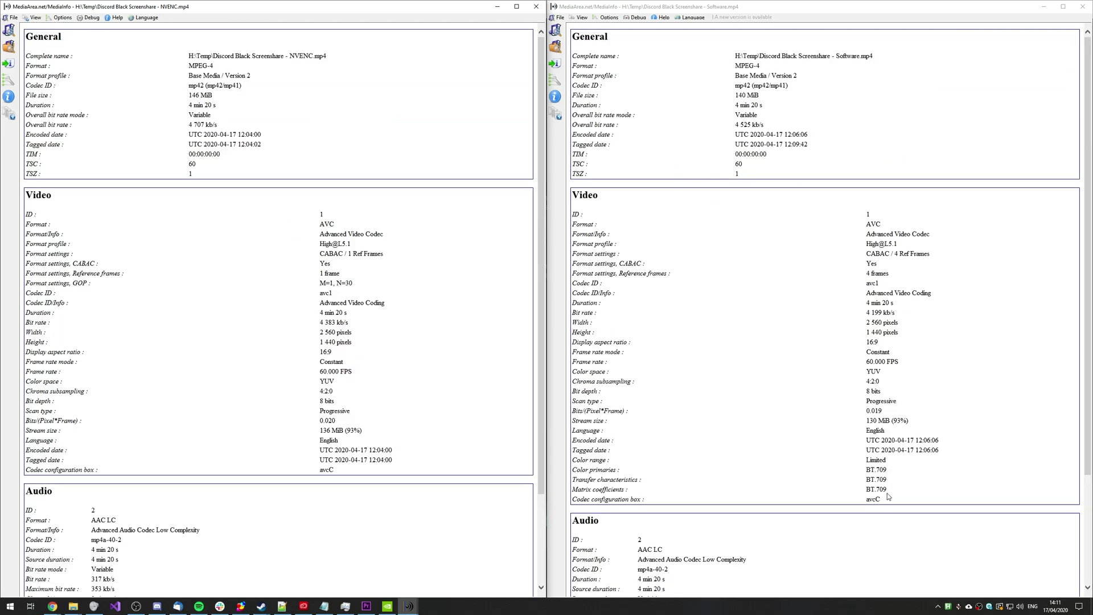
drag(888, 497, 572, 470)
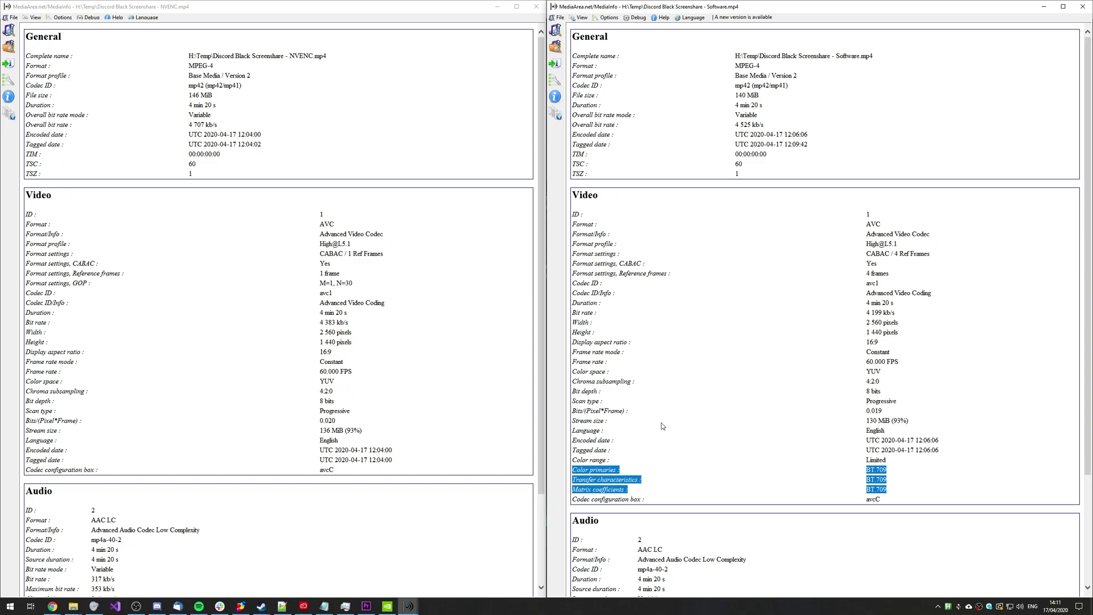
drag(888, 375, 575, 212)
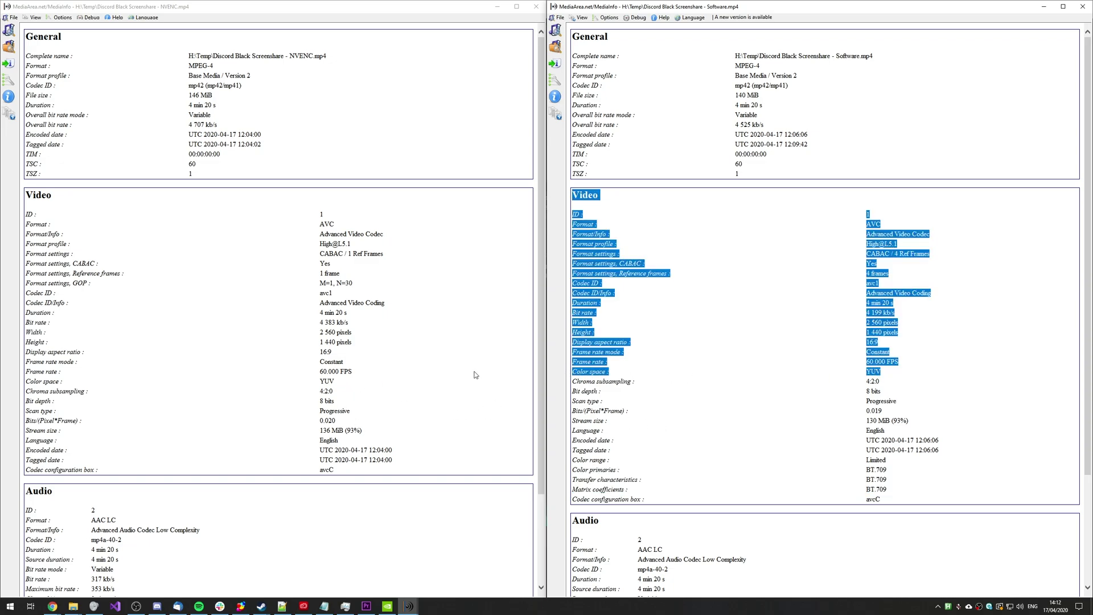
click(425, 384)
drag(354, 385, 122, 403)
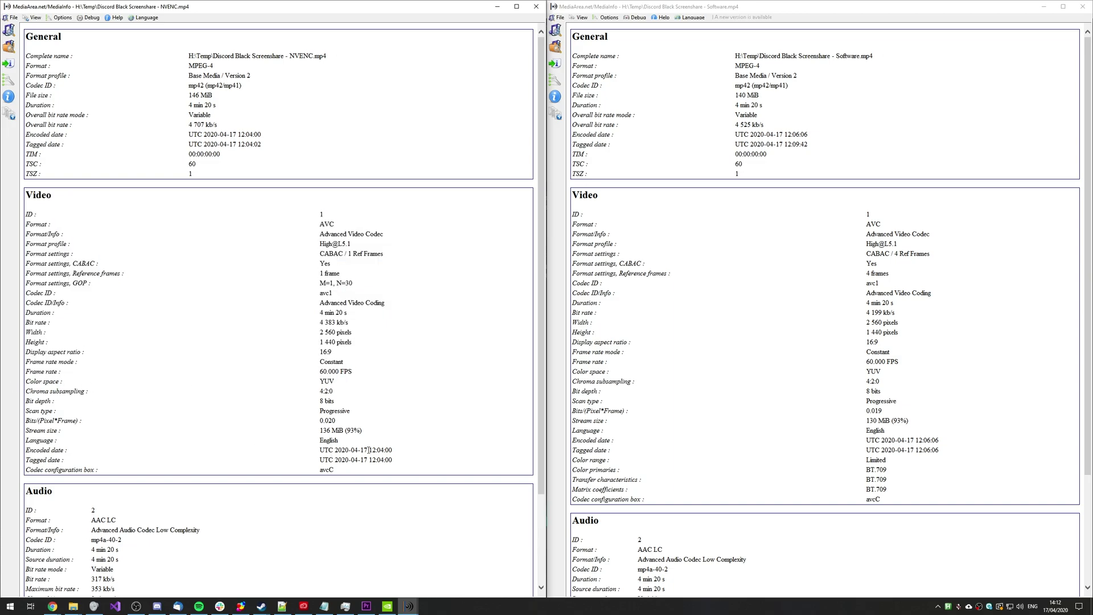
click(1082, 6)
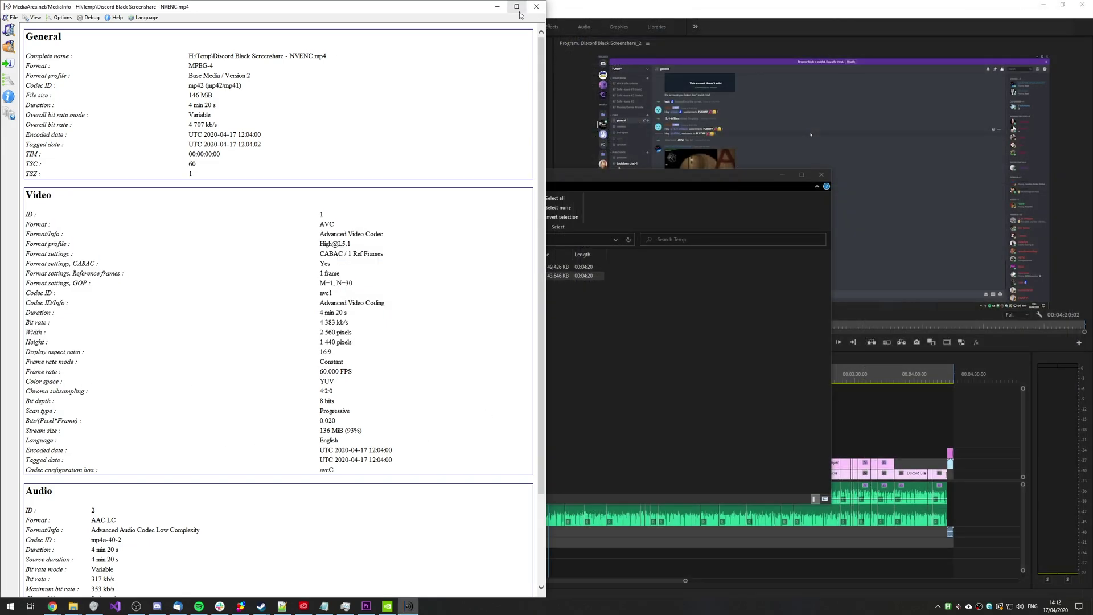
- Close the NVENC MediaInfo report, leaving NVENC 149,426 KB and Software 143,646 KB in Temp
click(536, 6)
click(653, 355)
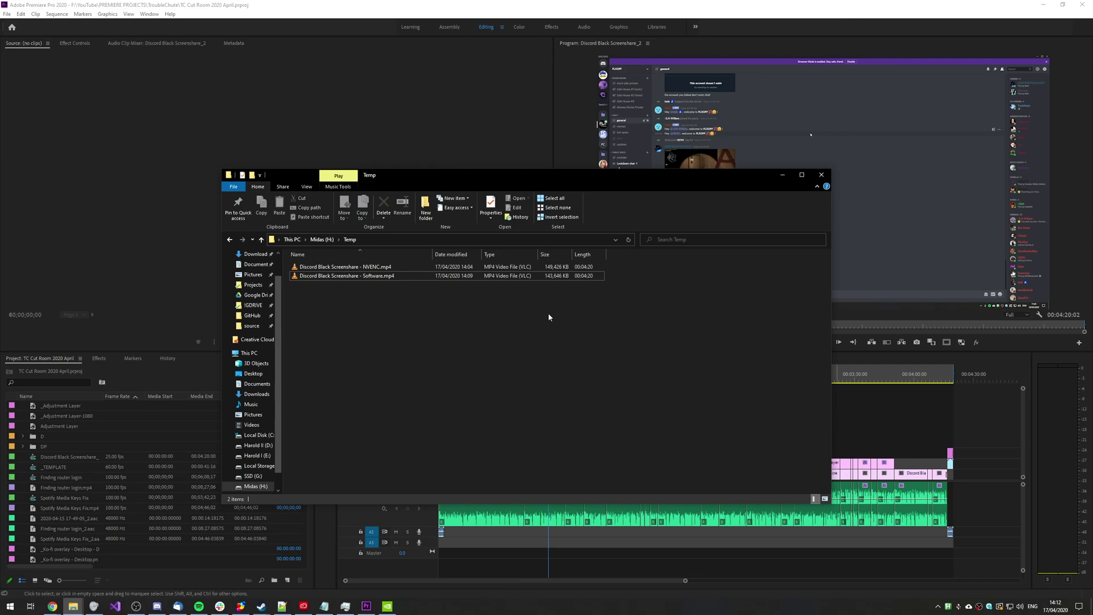